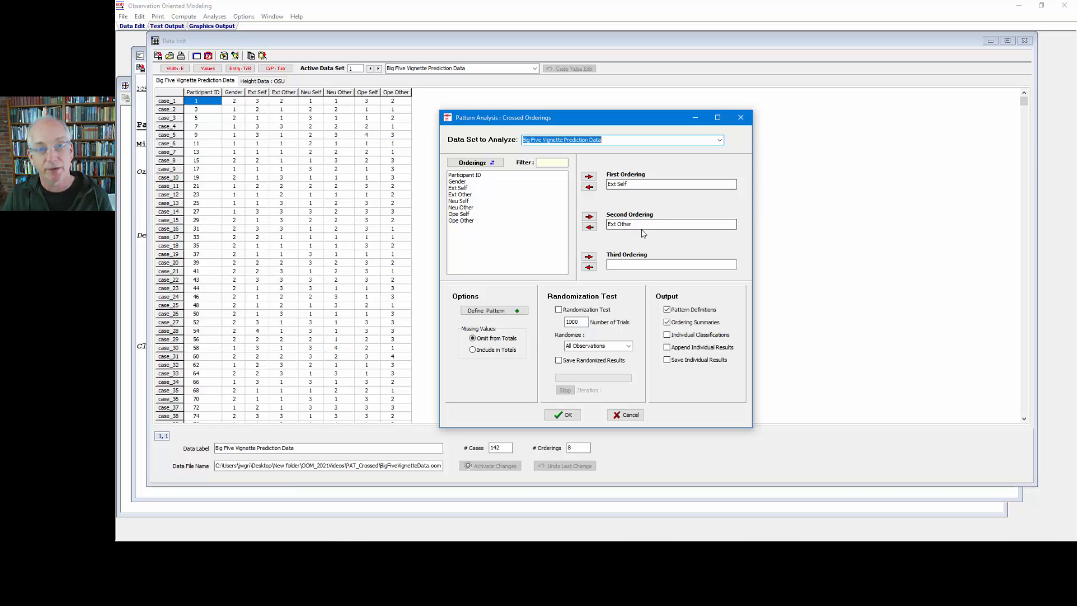
# Replace the assigned orderings with Gender as the first ordering and Neu Self as the second ordering
pyautogui.click(588, 187)
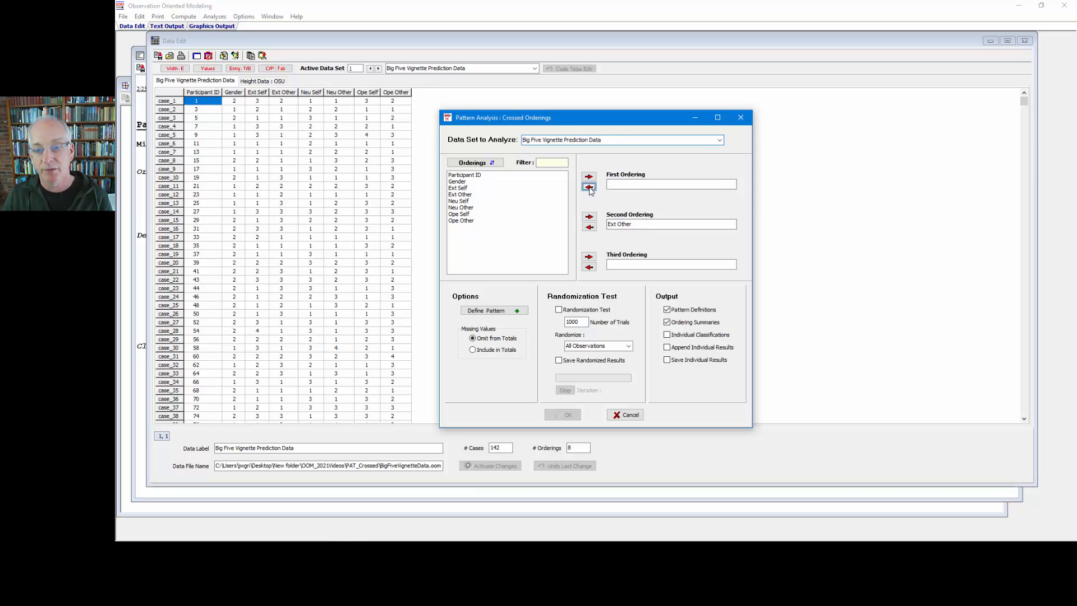
pyautogui.click(588, 227)
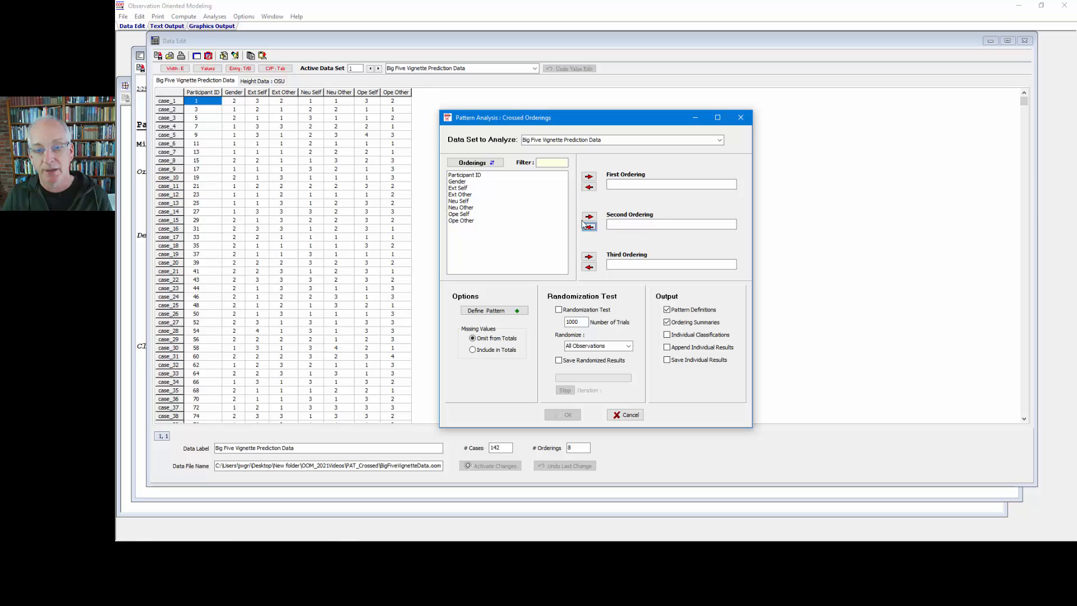
pyautogui.doubleClick(472, 181)
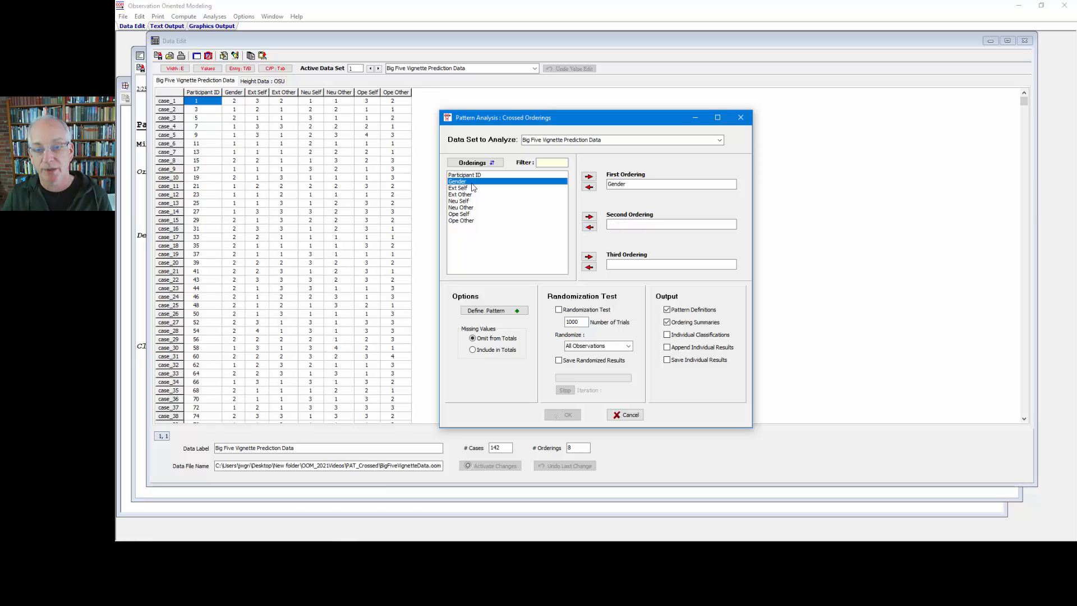
pyautogui.doubleClick(465, 201)
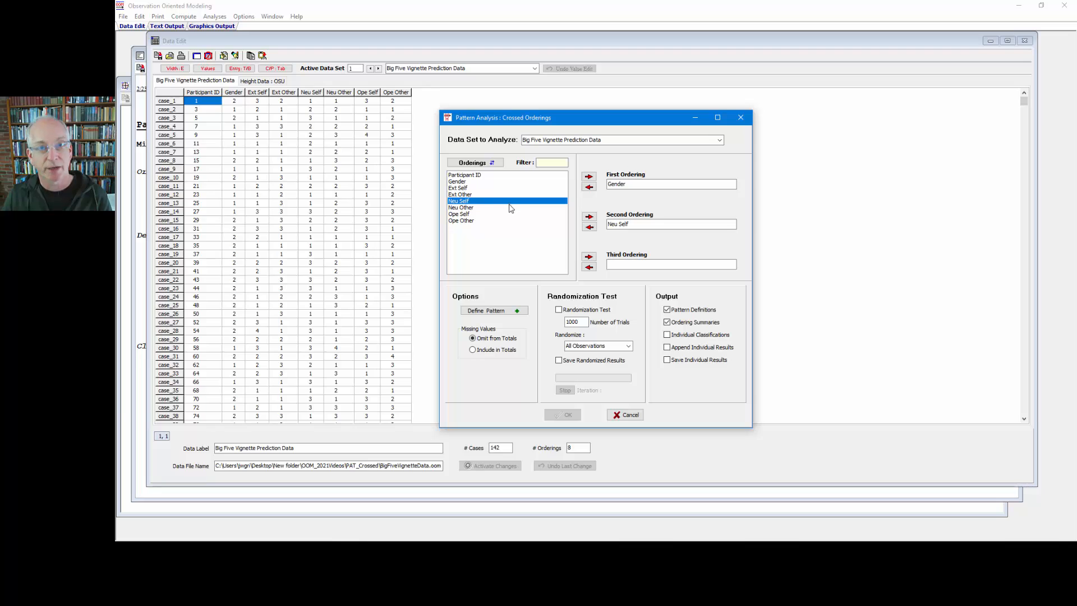
# Define the expected pattern with Male crossed with -N and Neither, and Female crossed with +N and Both
pyautogui.click(505, 310)
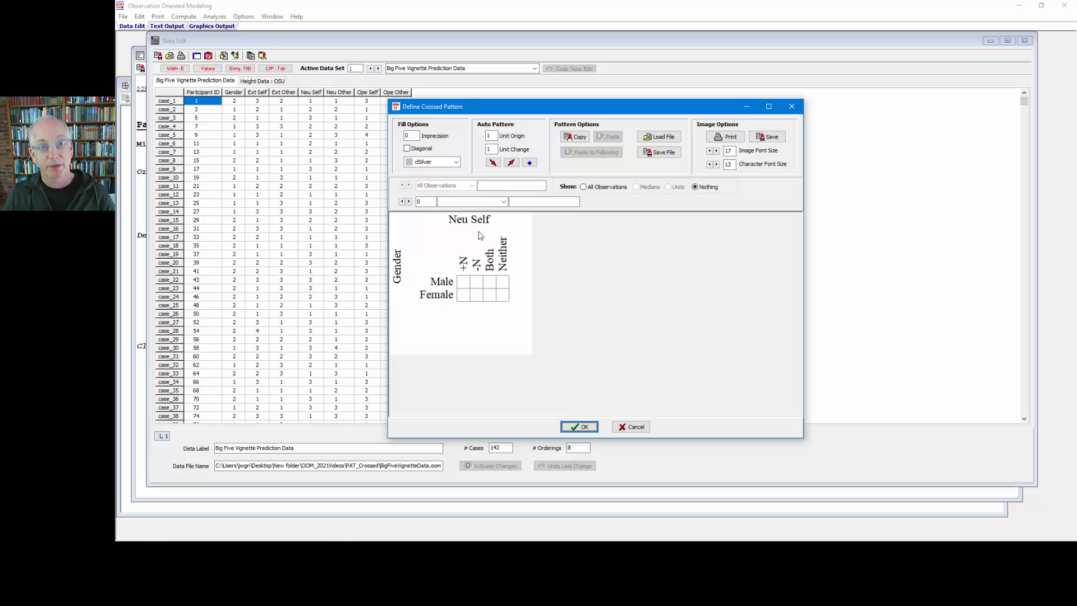
pyautogui.click(477, 283)
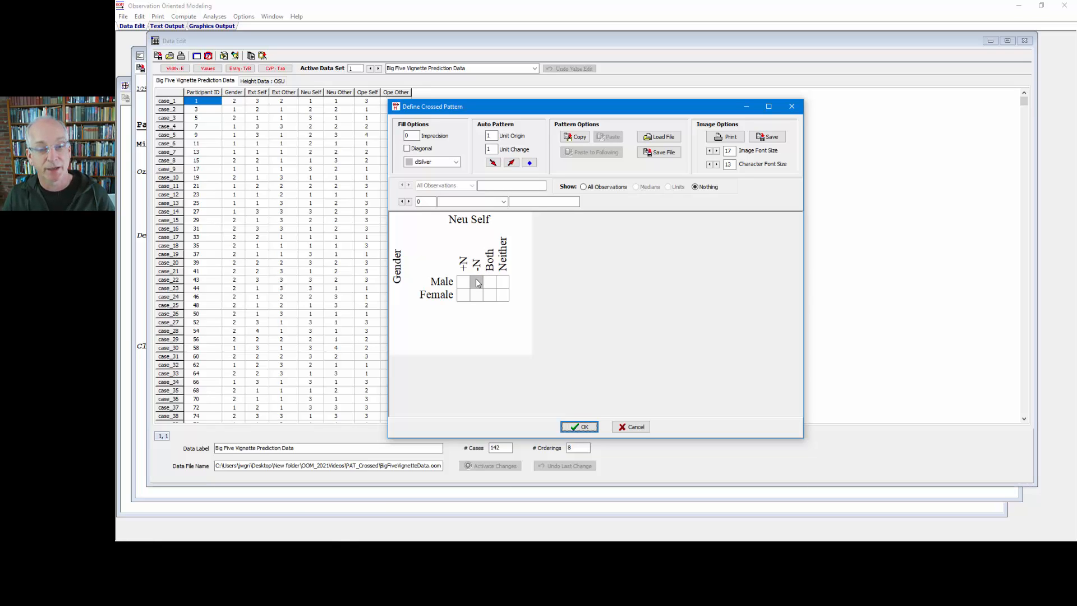
pyautogui.click(503, 283)
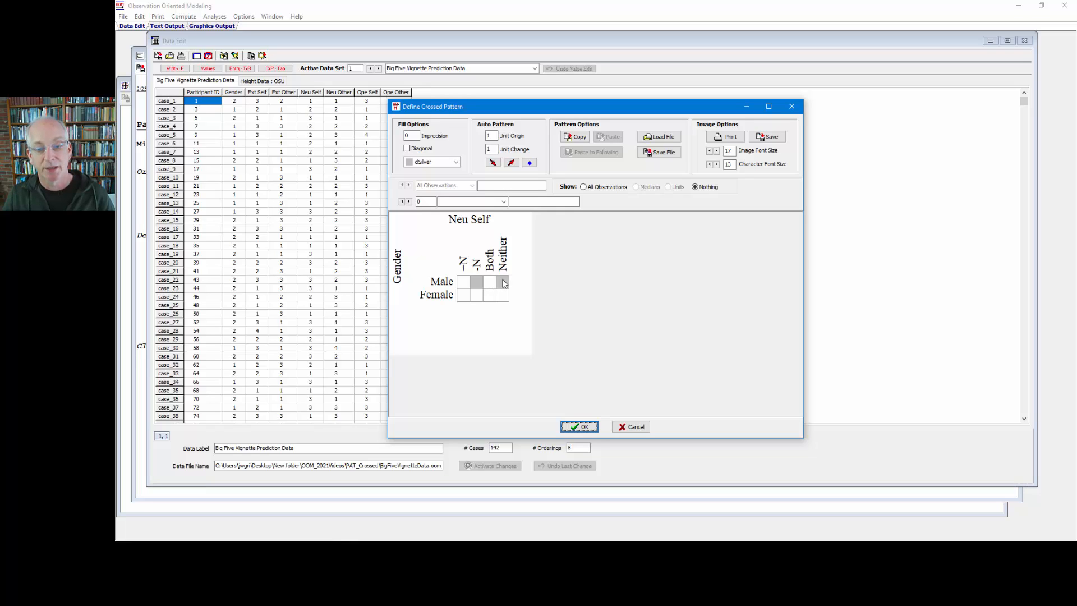
pyautogui.click(463, 295)
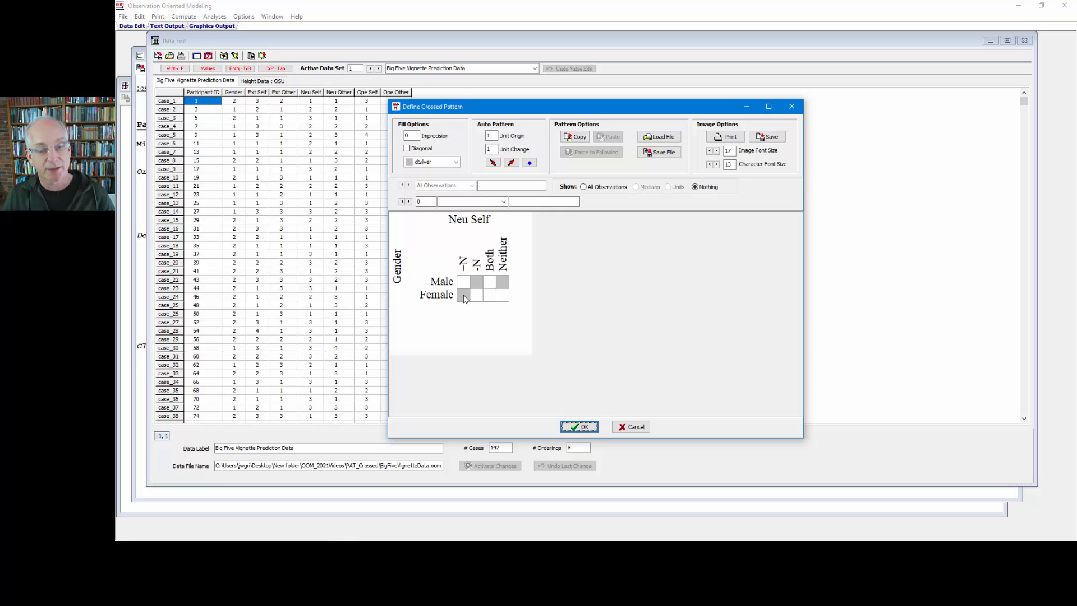
pyautogui.click(489, 298)
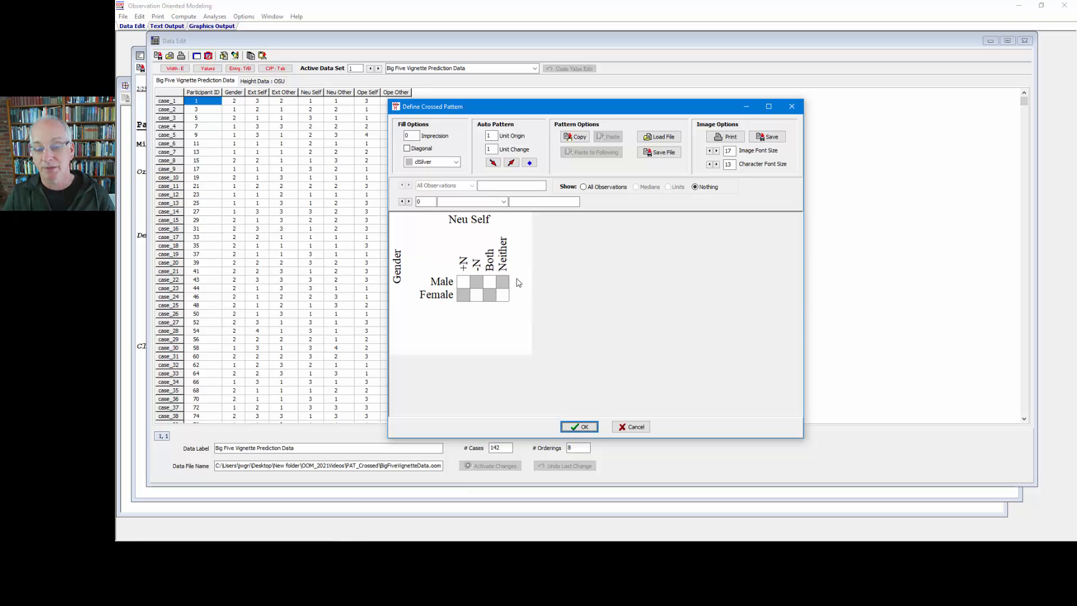
# Show all observations in the Gender by Neu Self pattern grid, accept the pattern and run the analysis
pyautogui.click(589, 187)
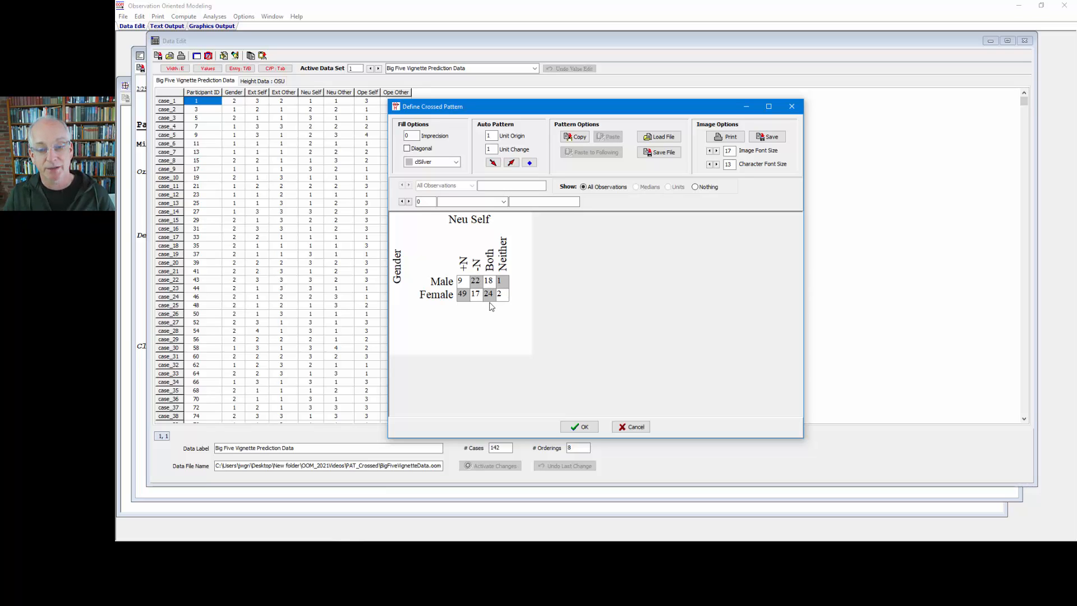
pyautogui.click(582, 427)
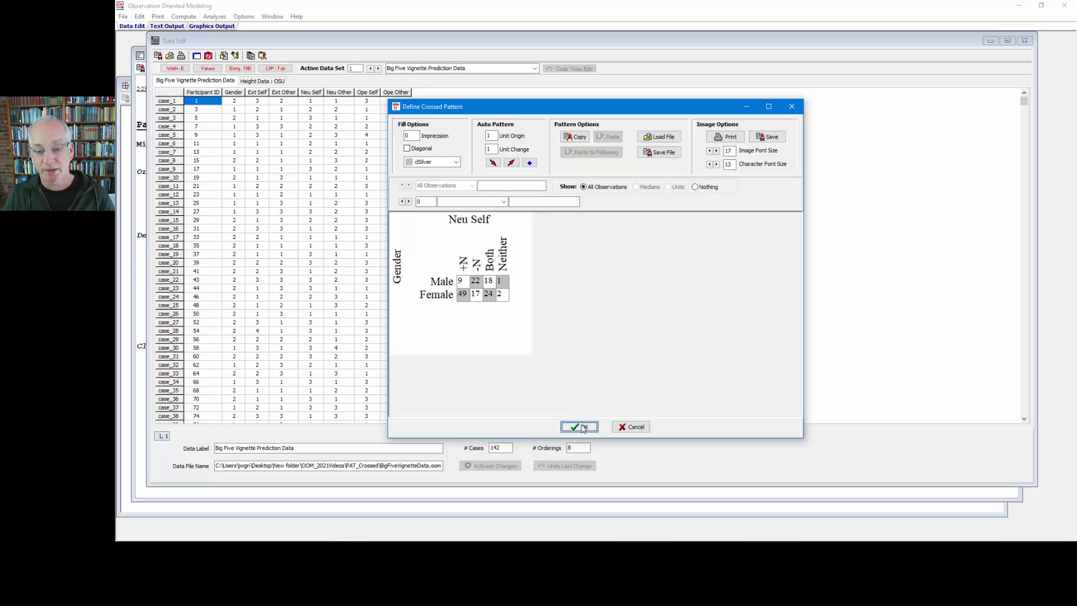
pyautogui.click(552, 412)
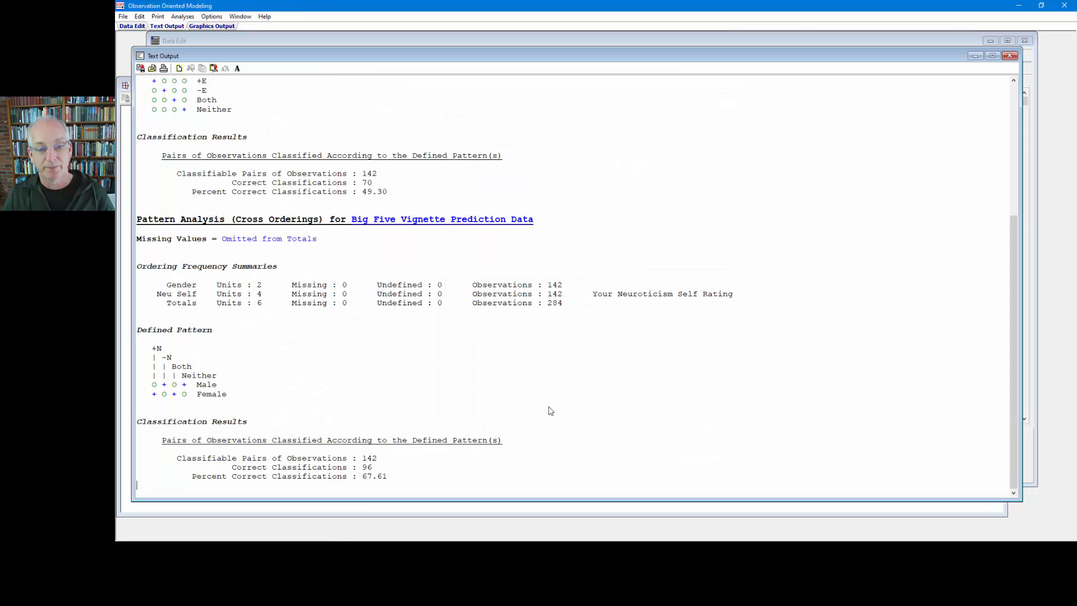
# Review the percent of correct classifications and the defined pattern in the Gender by Neu Self text output
pyautogui.click(402, 480)
pyautogui.scroll(-3, 402, 483)
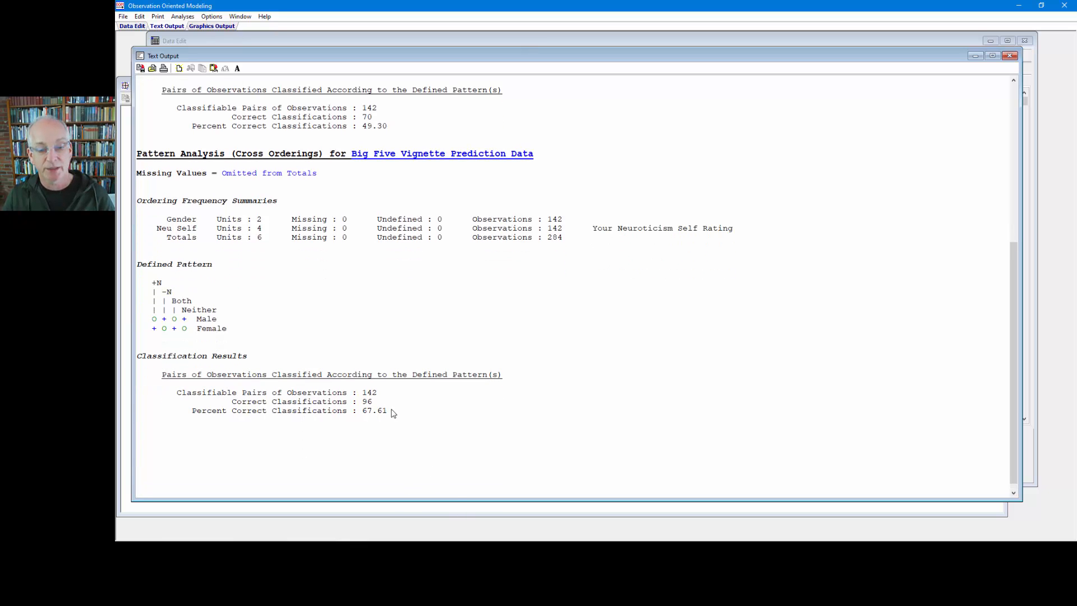
pyautogui.moveTo(391, 410); pyautogui.dragTo(190, 414)
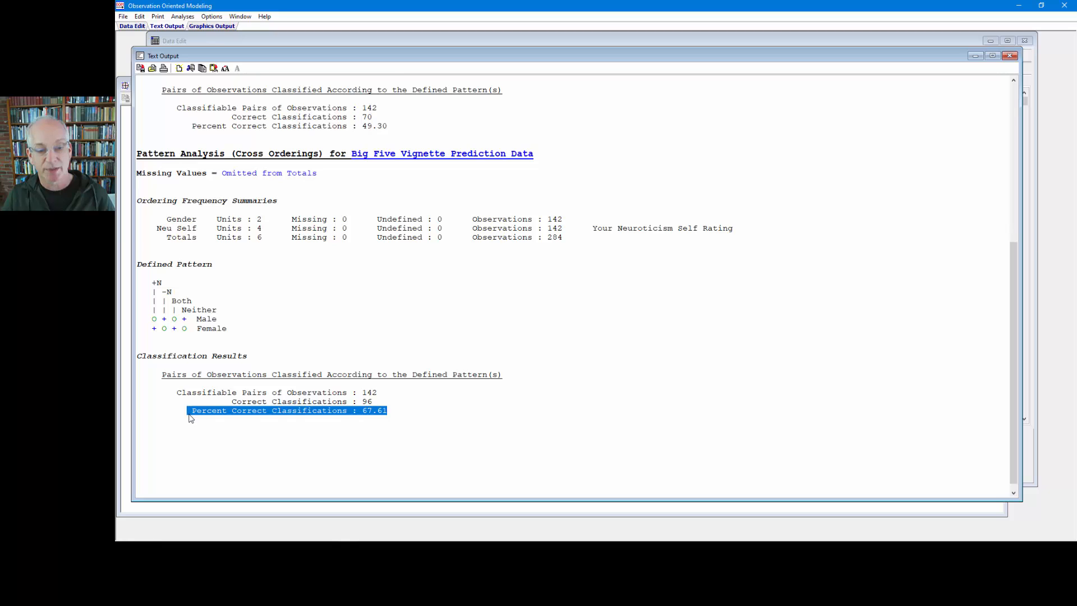
pyautogui.moveTo(227, 330); pyautogui.dragTo(137, 264)
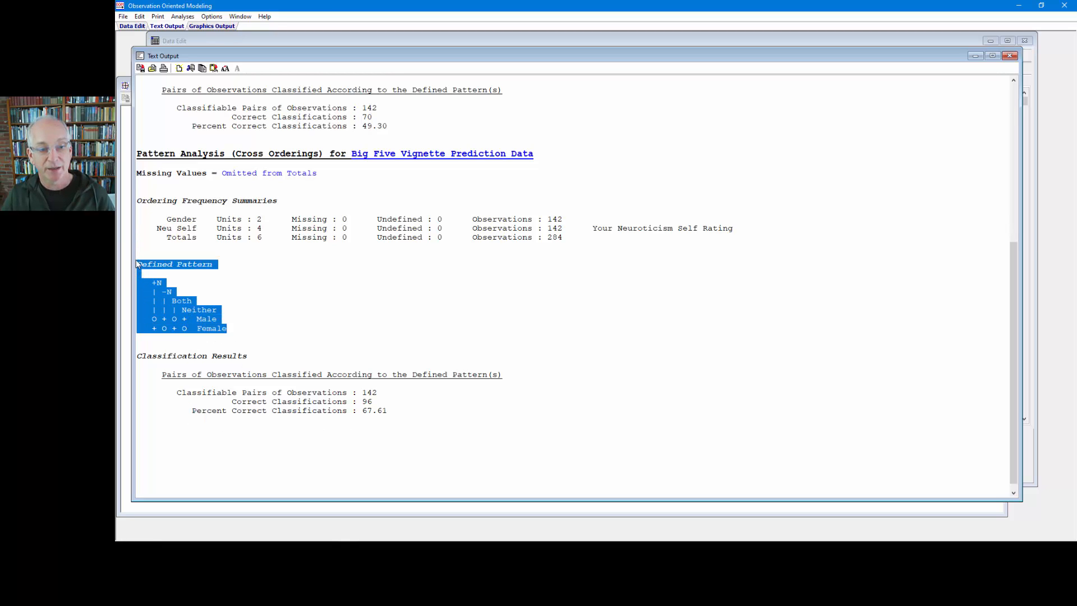
pyautogui.click(236, 306)
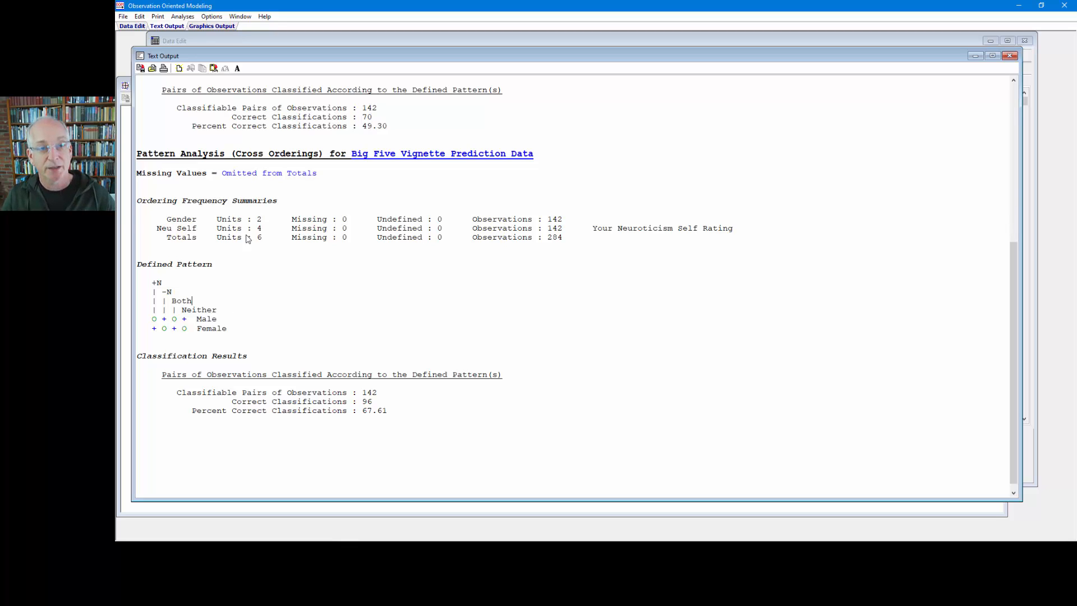
# Make Height Data : OSU the active data set and inspect its number of cases and the two height columns
pyautogui.click(247, 43)
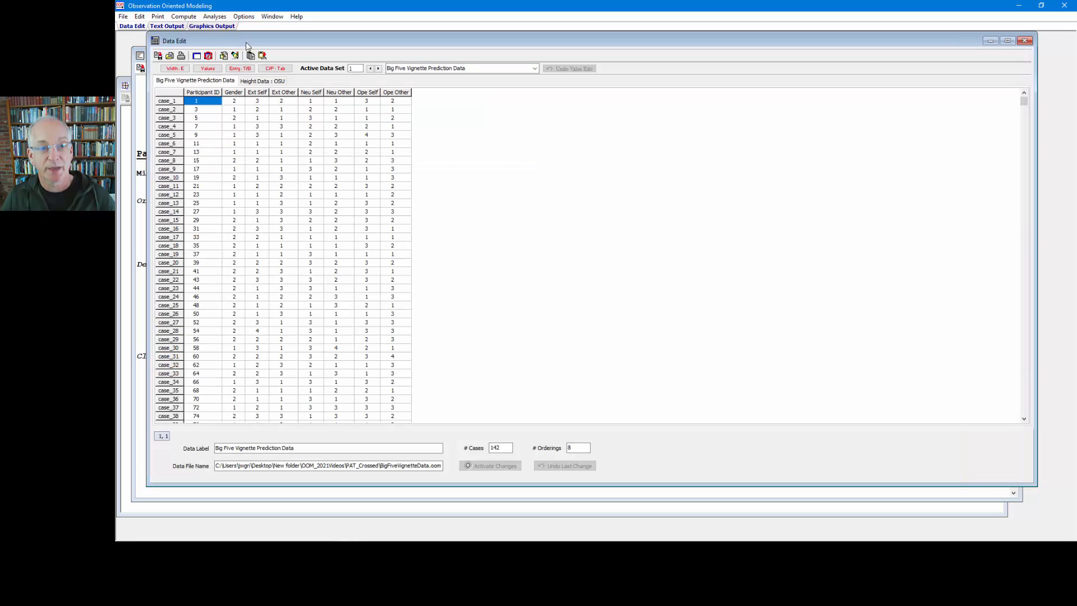
pyautogui.click(259, 81)
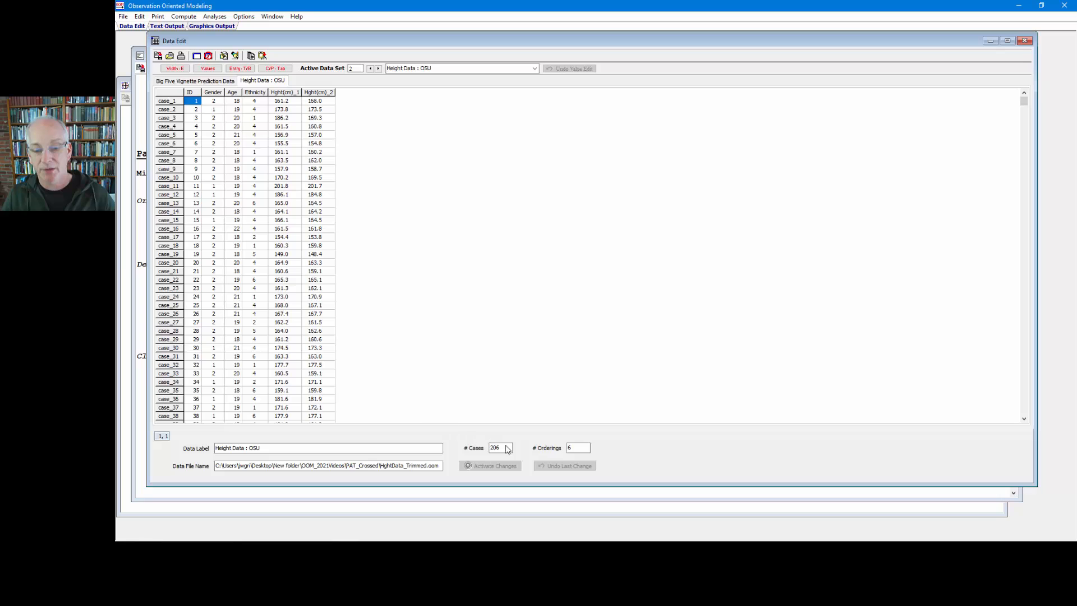
pyautogui.doubleClick(507, 449)
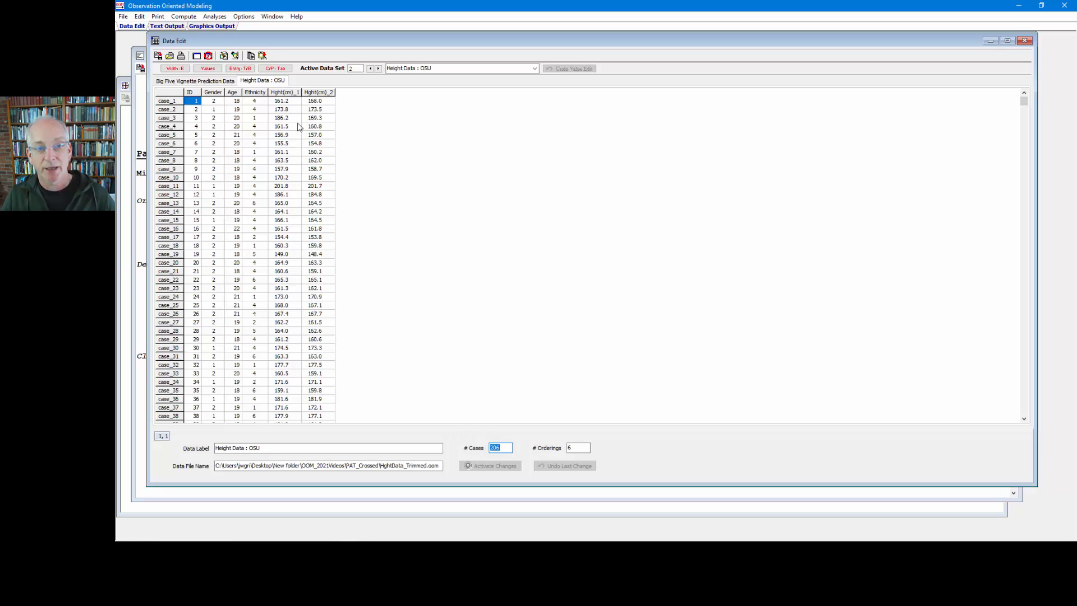
pyautogui.moveTo(297, 110); pyautogui.dragTo(290, 170)
pyautogui.moveTo(315, 110); pyautogui.dragTo(319, 187)
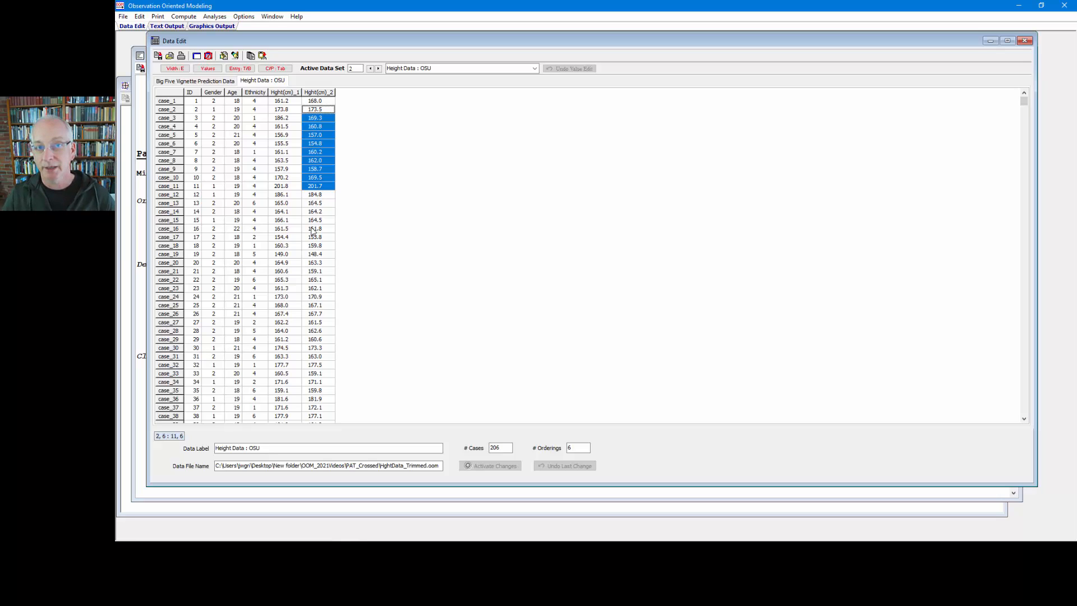
# Set up a crossed-orderings pattern analysis with Hght(cm)_1 first and Hght(cm)_2 second, and open its pattern definition grid maximized
pyautogui.click(216, 19)
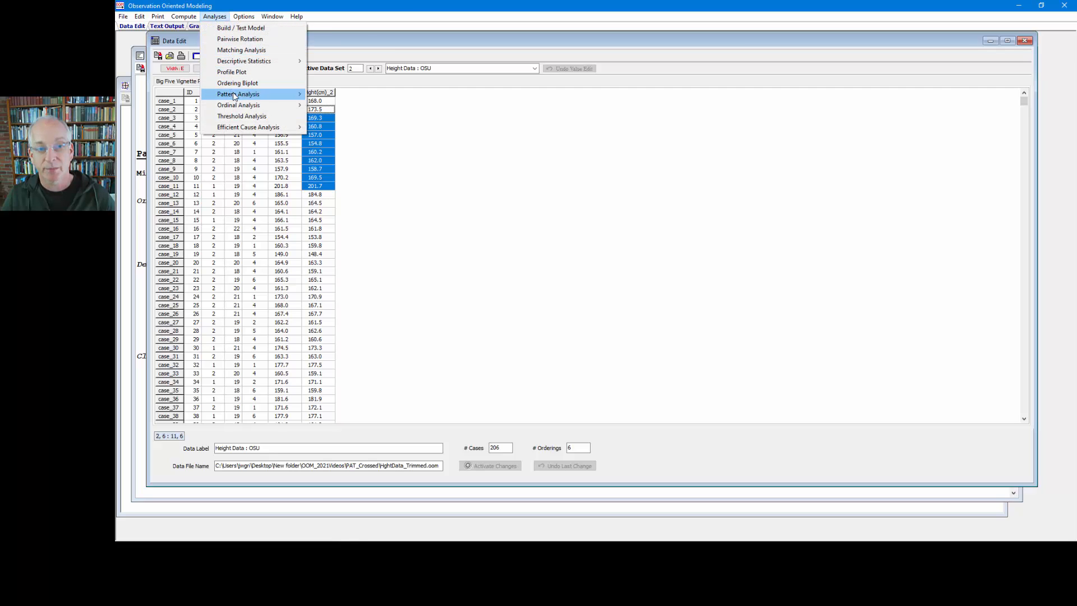
pyautogui.moveTo(291, 95)
pyautogui.click(332, 106)
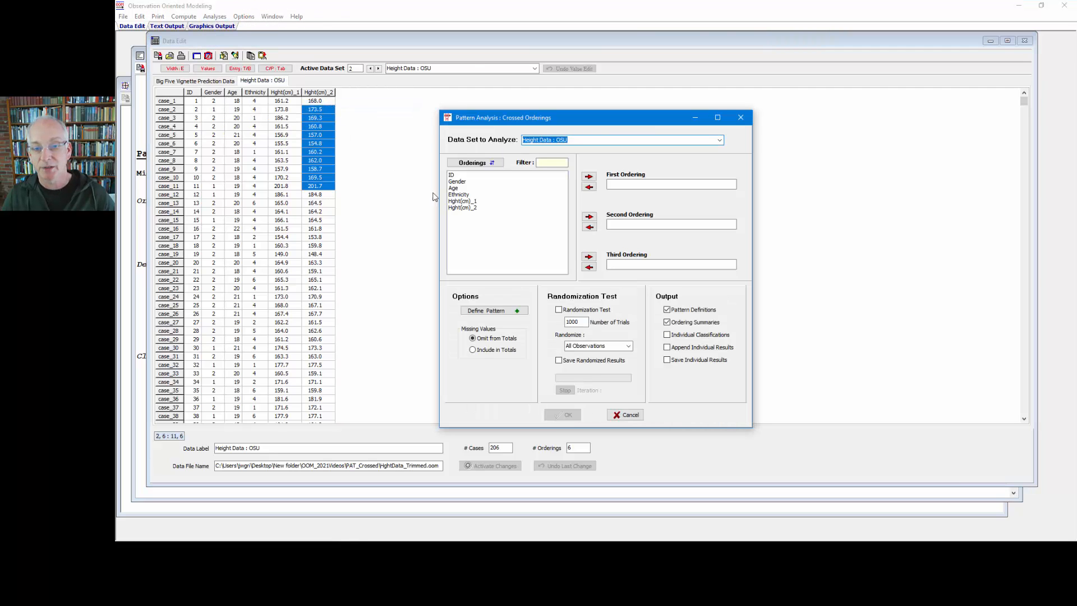
pyautogui.doubleClick(460, 202)
pyautogui.doubleClick(463, 208)
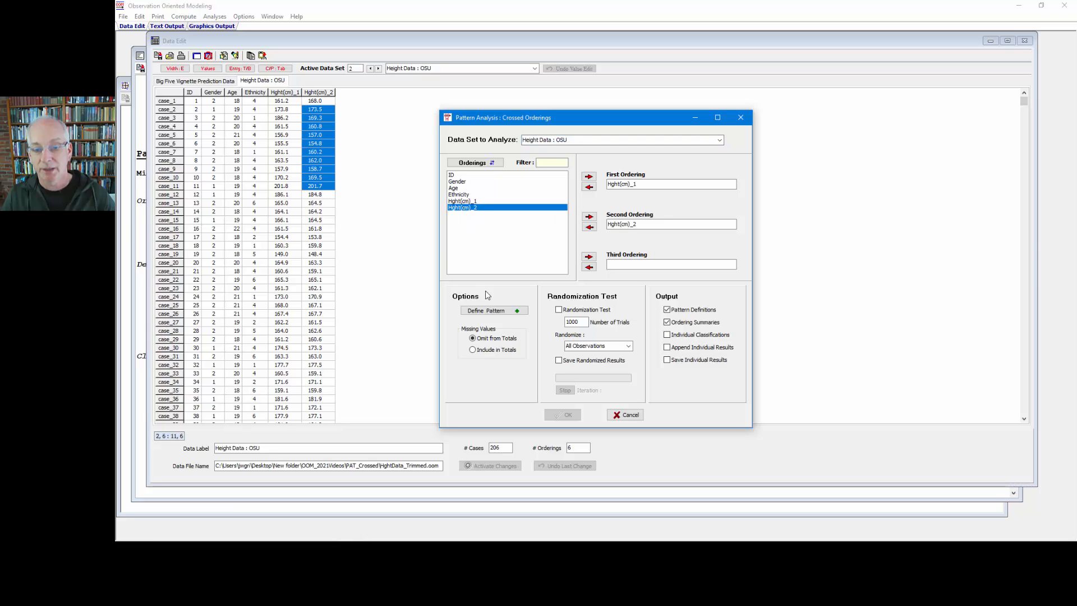
pyautogui.click(488, 311)
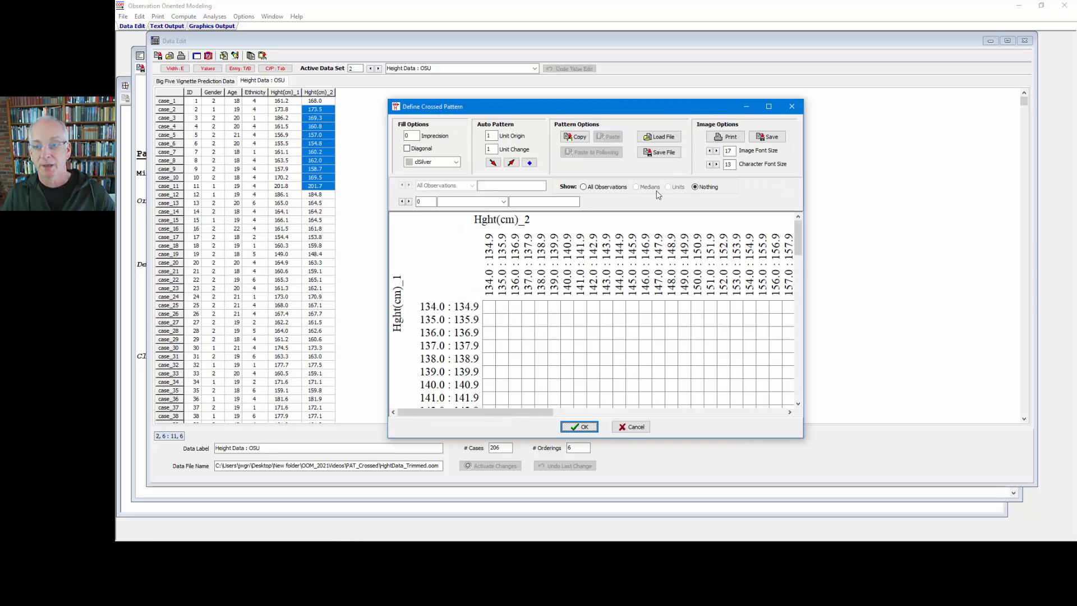
pyautogui.click(769, 106)
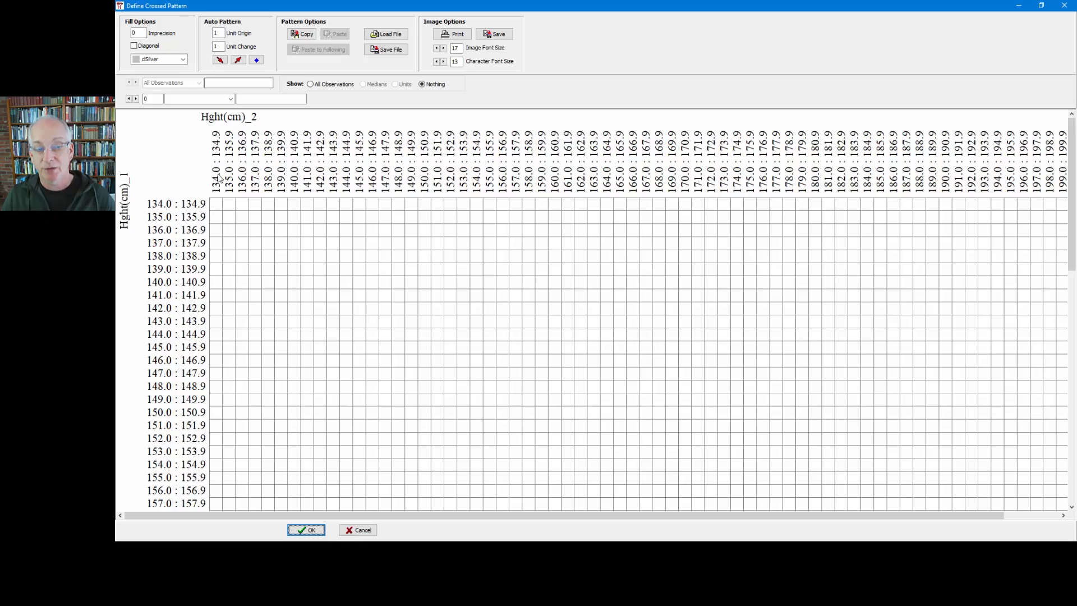
# Fill the first three diagonal cells of the height grid, from 134.0 : 134.9 to 136.0 : 136.9, and clear them again
pyautogui.click(216, 206)
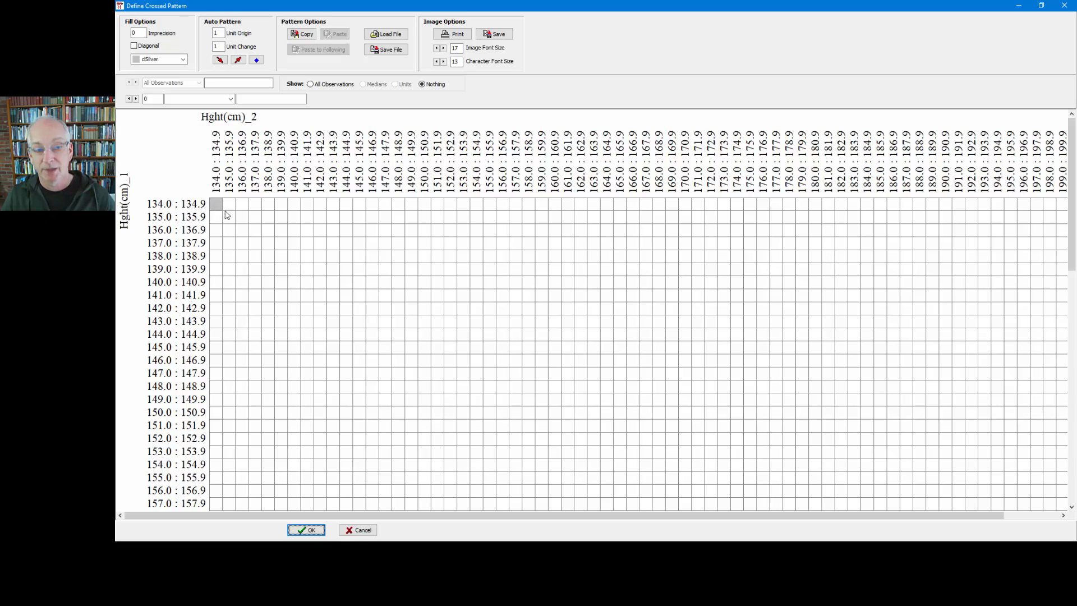
pyautogui.click(229, 218)
pyautogui.click(240, 229)
pyautogui.click(241, 229)
pyautogui.click(231, 220)
pyautogui.click(219, 208)
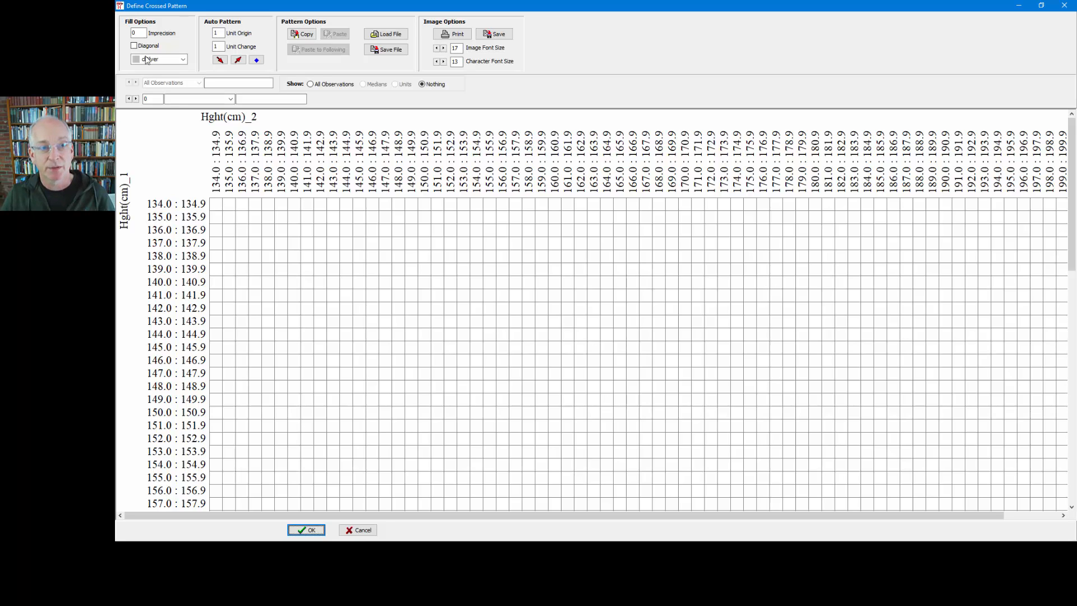
# Set the fill imprecision to 1 and test it by filling and clearing the diagonal cells from 134.0 : 134.9 to 137.0 : 137.9
pyautogui.click(138, 33)
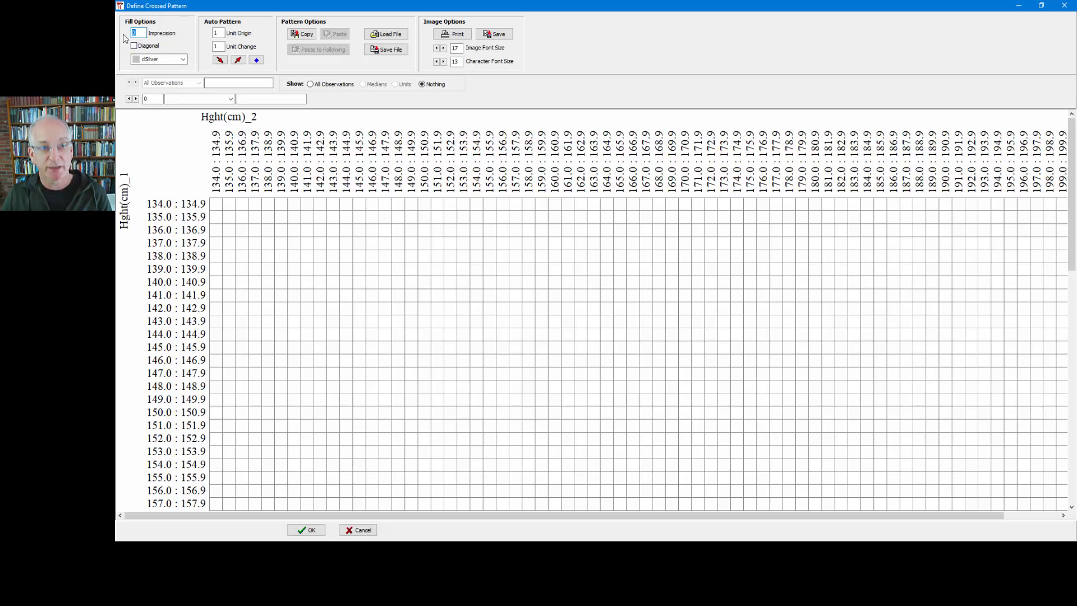
pyautogui.write('1')
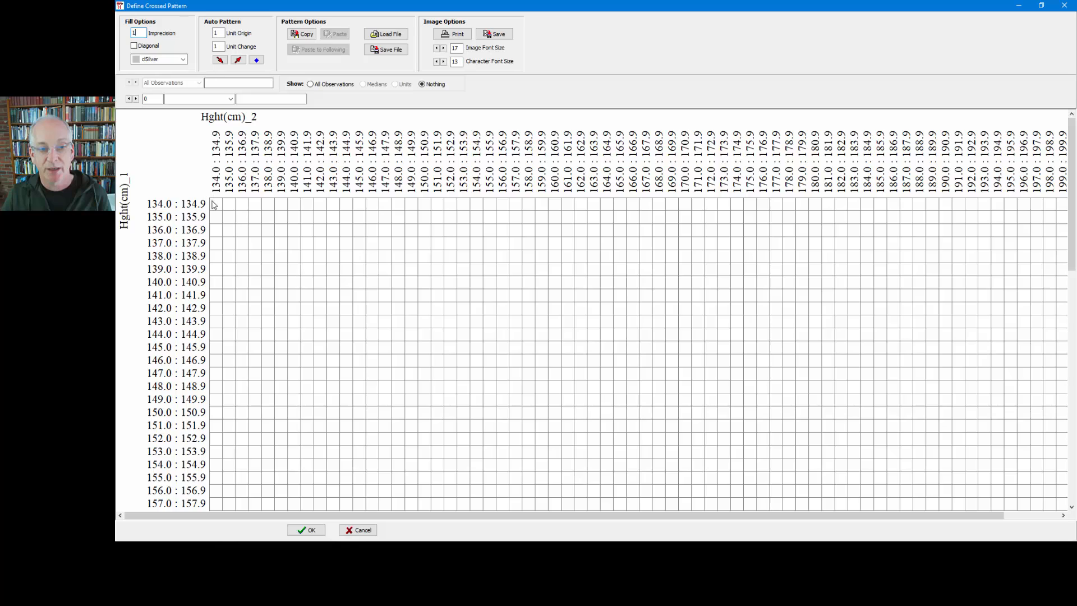
pyautogui.click(215, 203)
pyautogui.click(229, 218)
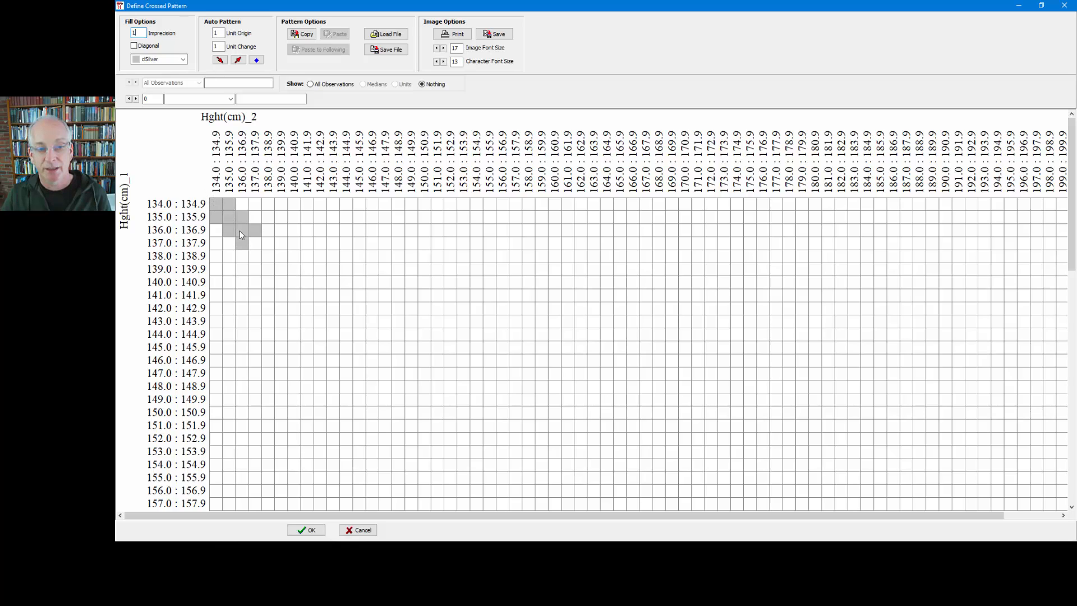
pyautogui.click(254, 242)
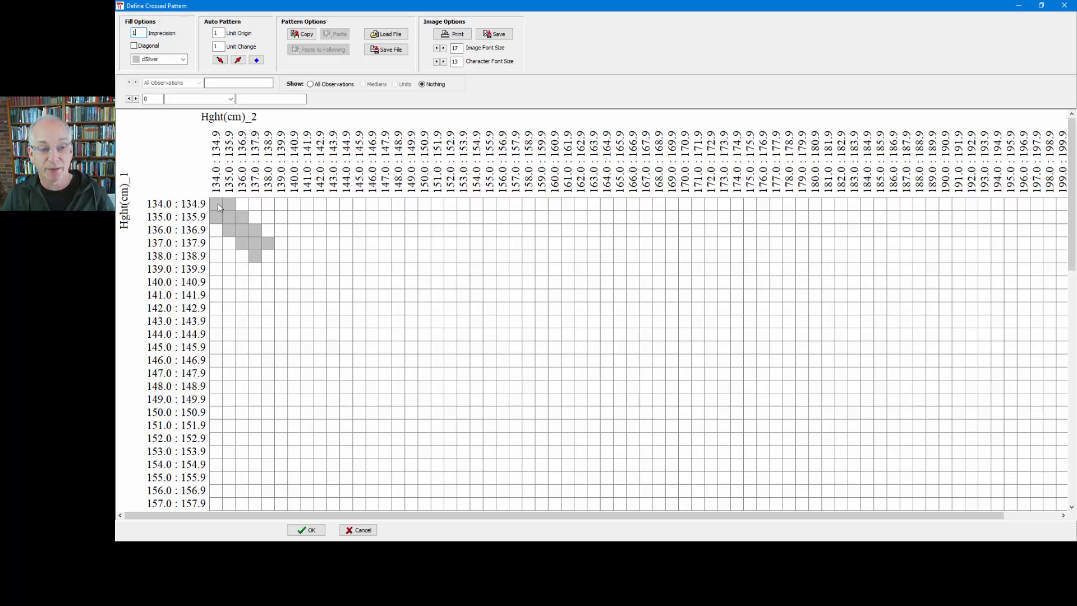
pyautogui.moveTo(218, 203); pyautogui.dragTo(264, 254)
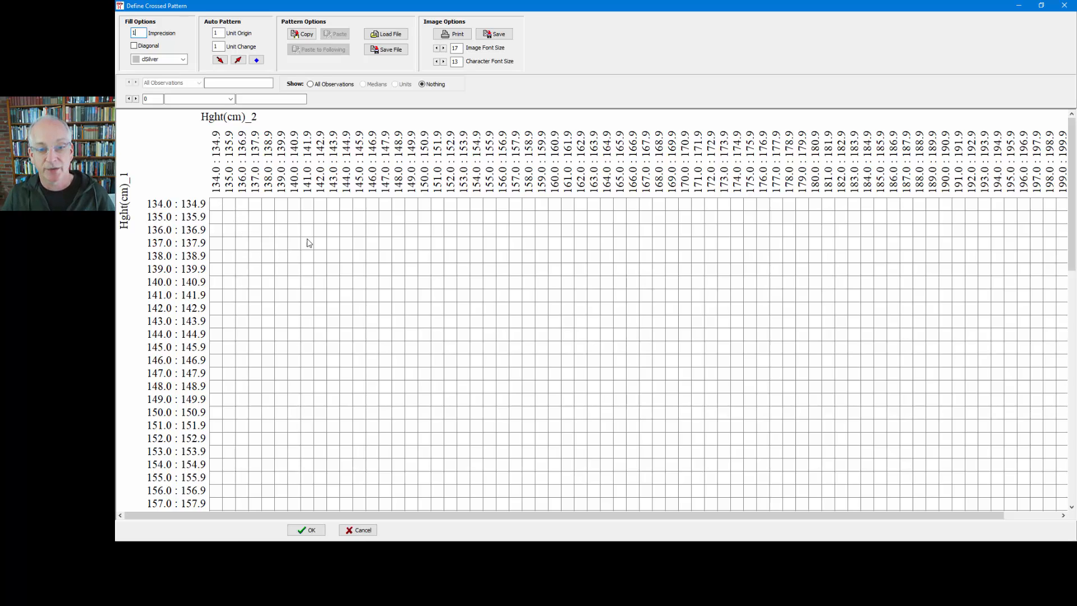
# In row 136.0 : 136.9, fill around column 144.0 : 144.9 without diagonals and around column 148.0 : 148.9 with the Diagonal option enabled
pyautogui.click(348, 233)
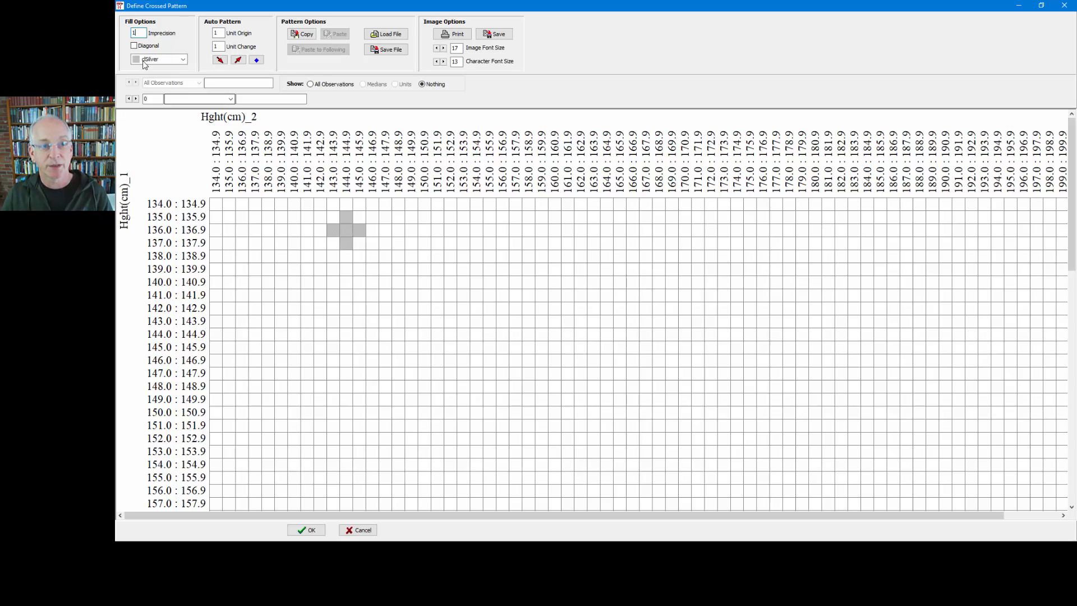
pyautogui.click(134, 46)
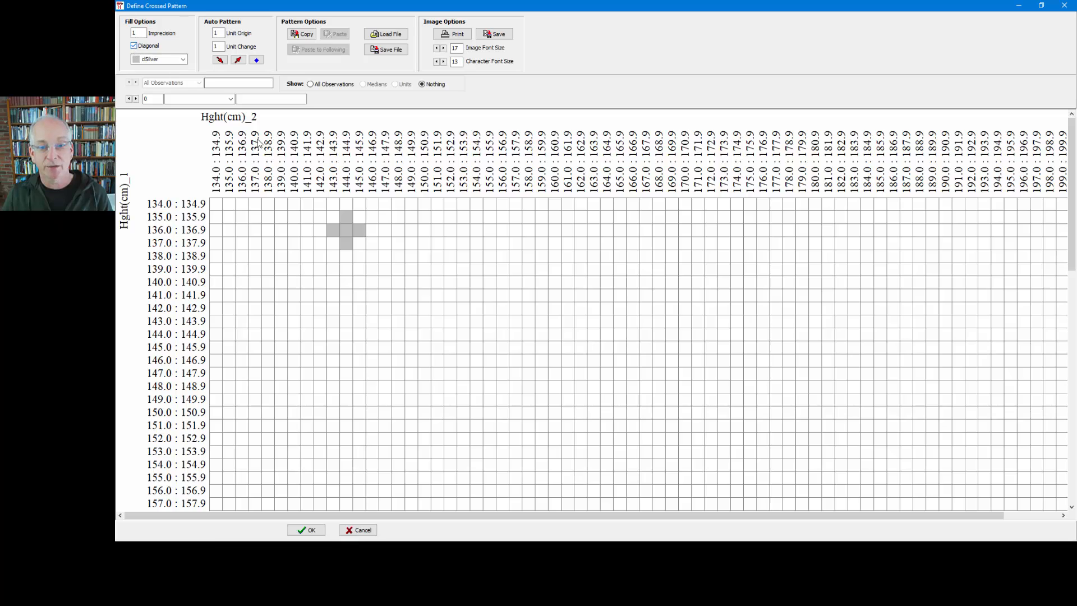
pyautogui.click(399, 233)
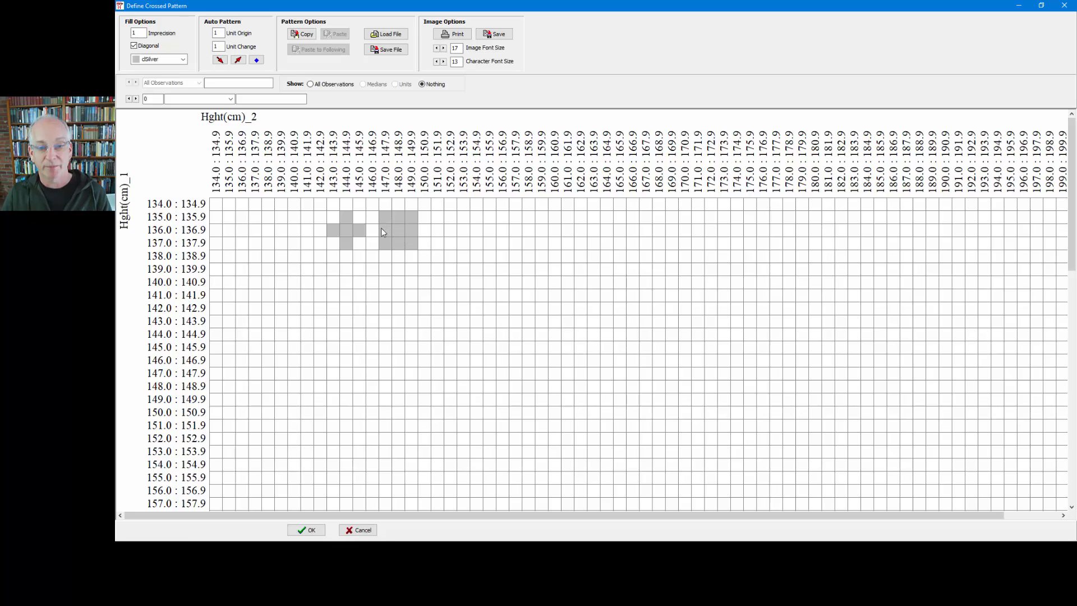
# Clear the two test fills around row 136.0 : 136.9 and reduce the image font size to 6
pyautogui.click(350, 234)
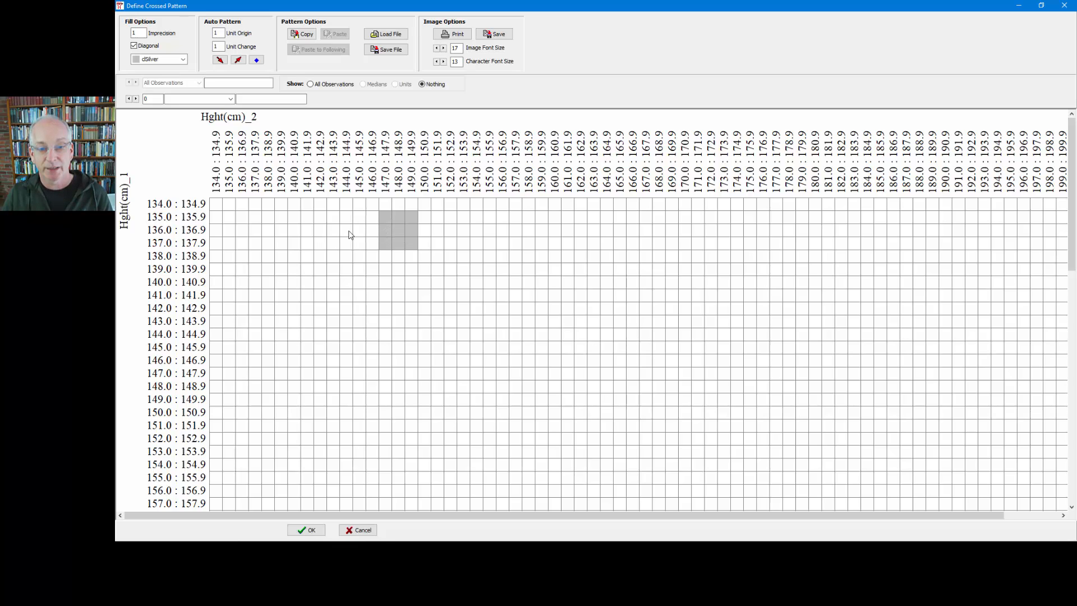
pyautogui.click(389, 235)
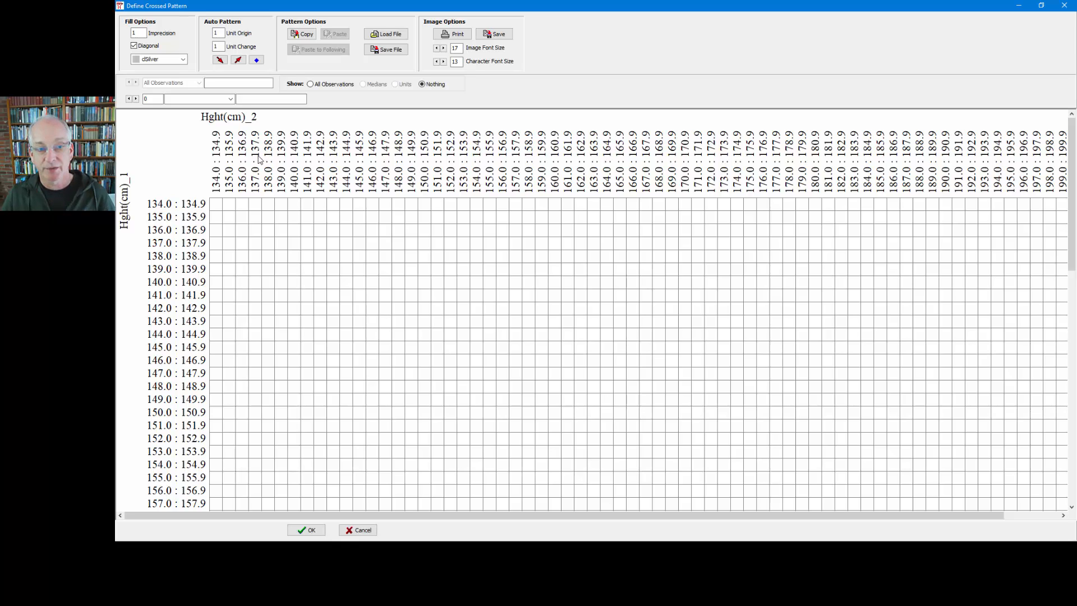
pyautogui.click(437, 48)
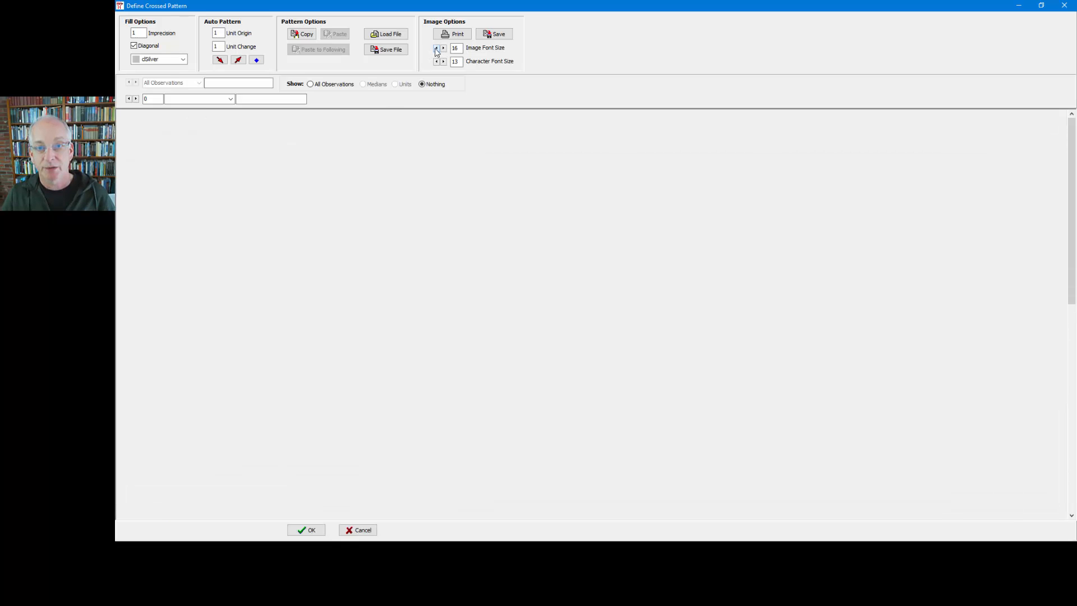
pyautogui.click(436, 50)
pyautogui.click(436, 49)
pyautogui.click(436, 49)
pyautogui.click(436, 49)
pyautogui.click(436, 49)
pyautogui.click(437, 49)
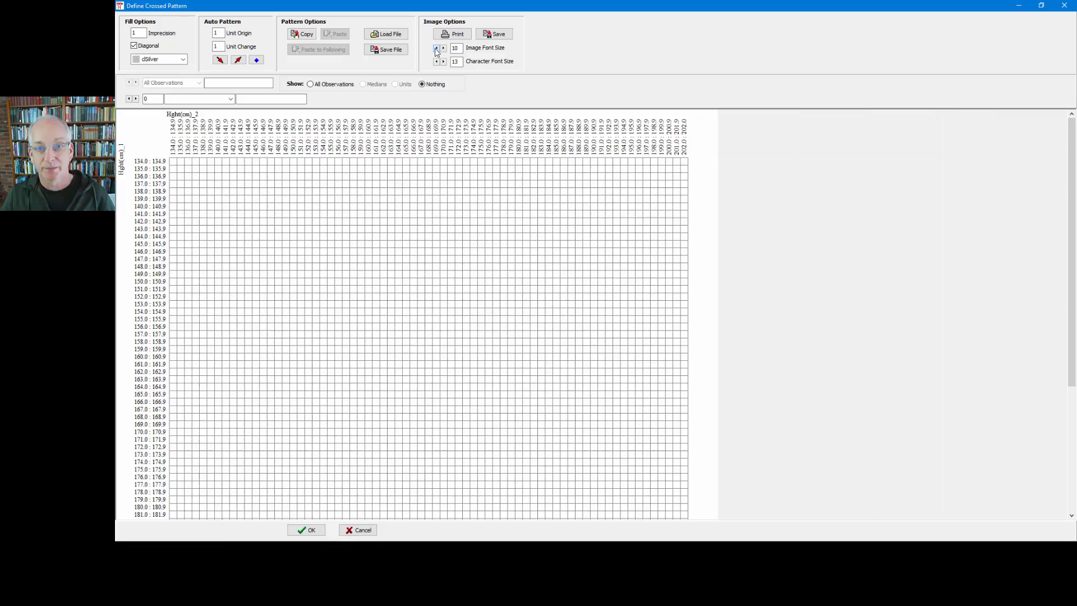
pyautogui.click(436, 49)
pyautogui.click(436, 50)
pyautogui.click(436, 50)
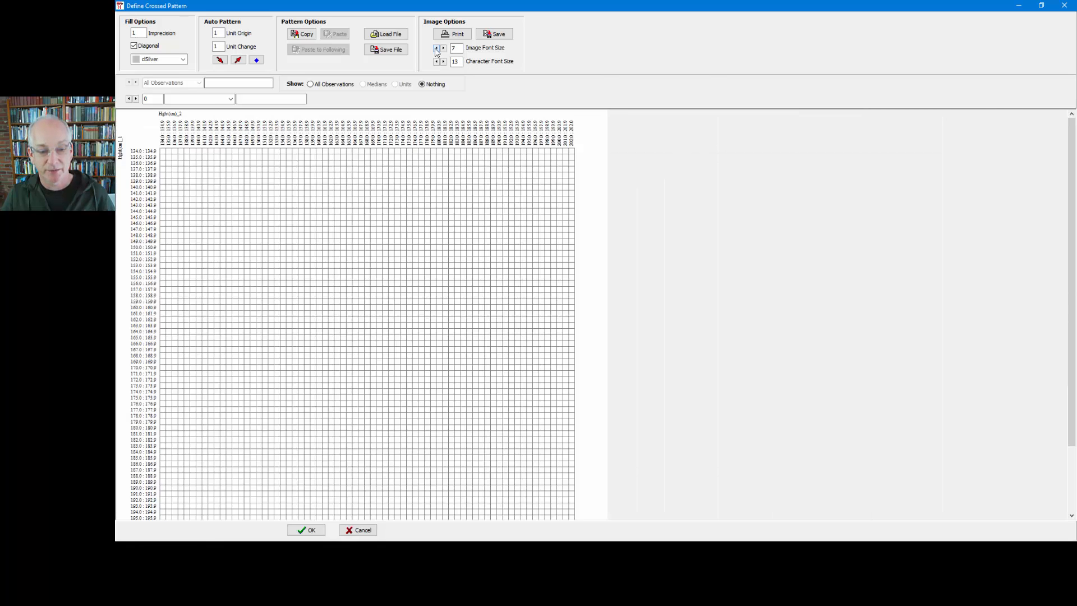
pyautogui.click(436, 49)
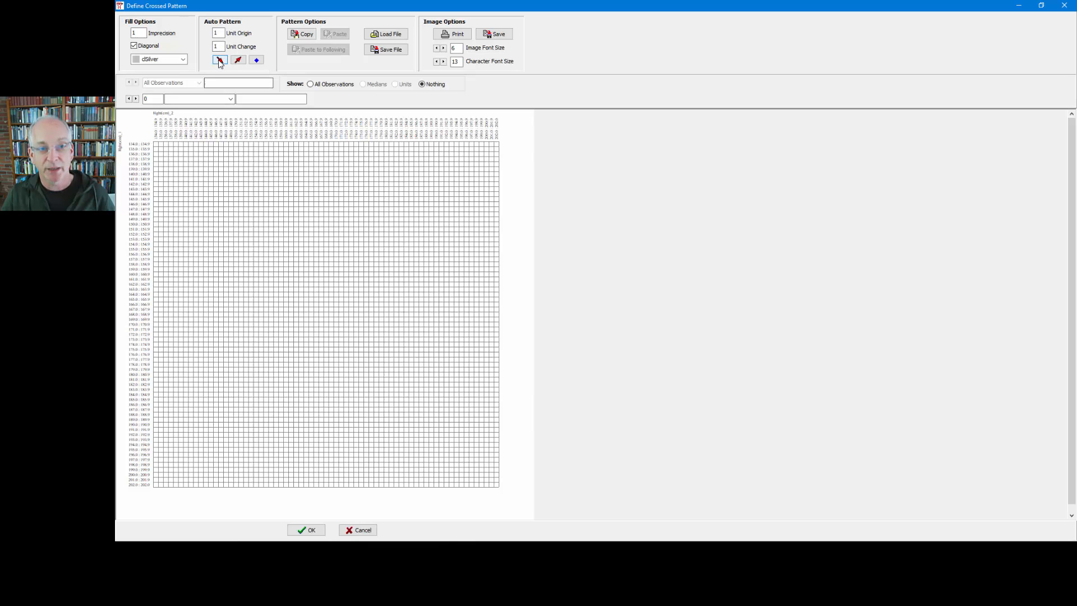
# Auto-fill the descending diagonal pattern, and regenerate it with imprecision 0 and the Diagonal option disabled
pyautogui.click(220, 59)
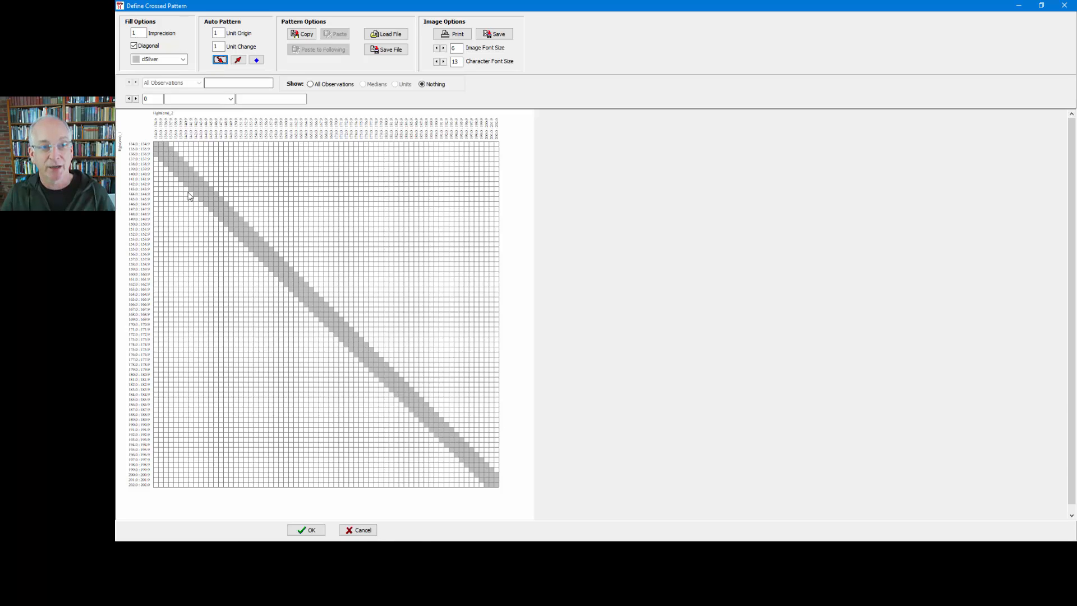
pyautogui.doubleClick(142, 32)
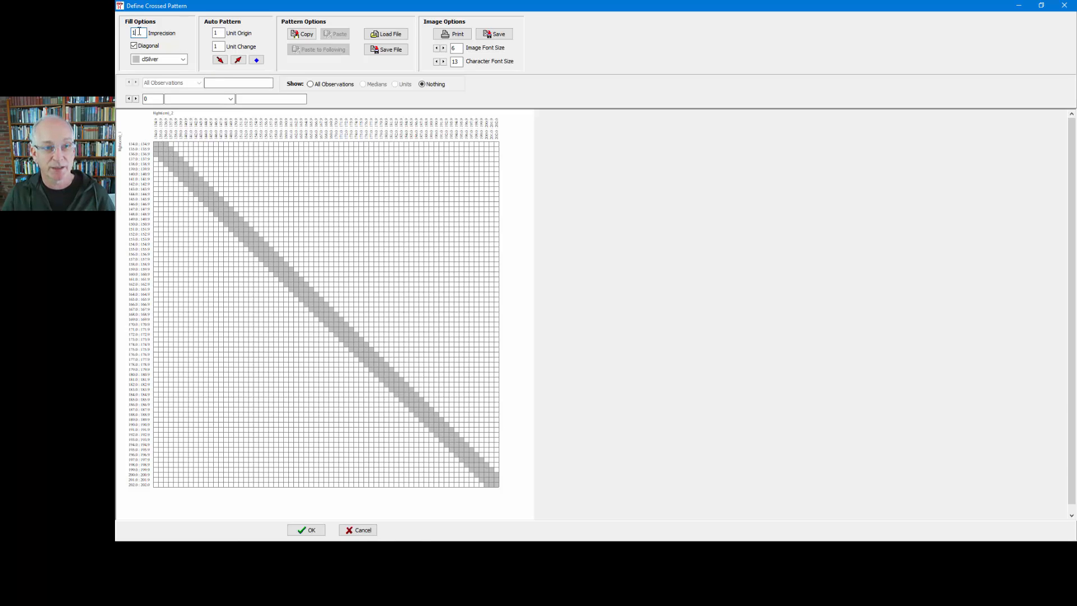
pyautogui.write('0')
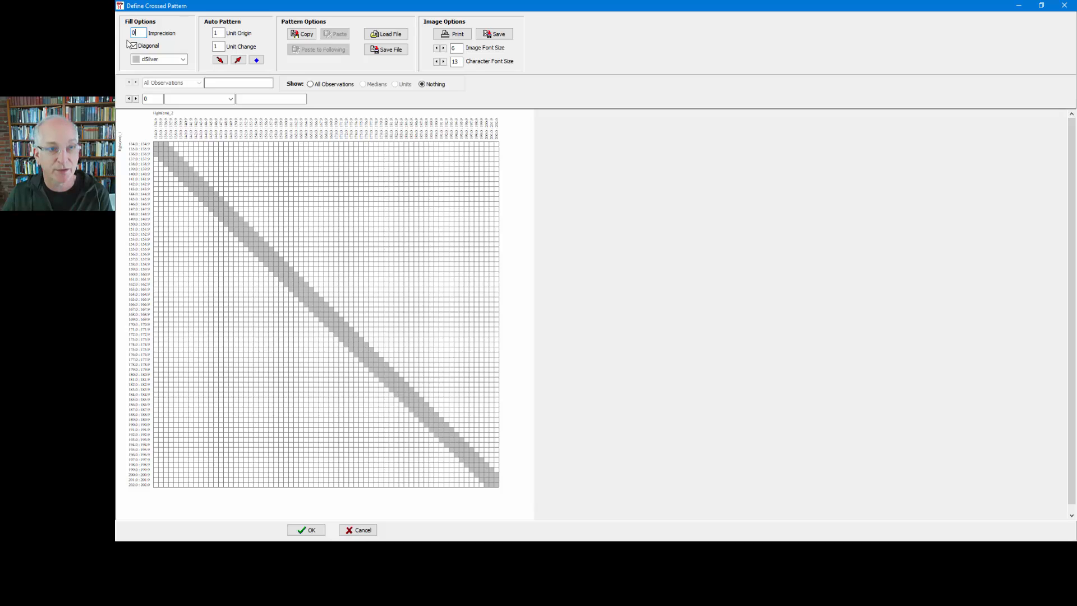
pyautogui.click(134, 45)
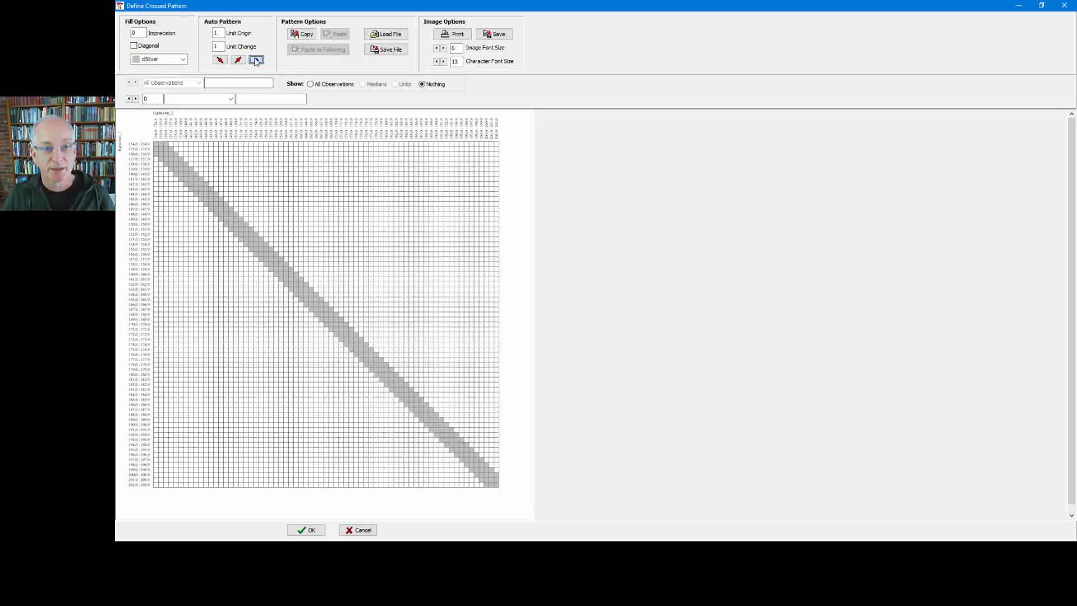
pyautogui.click(220, 60)
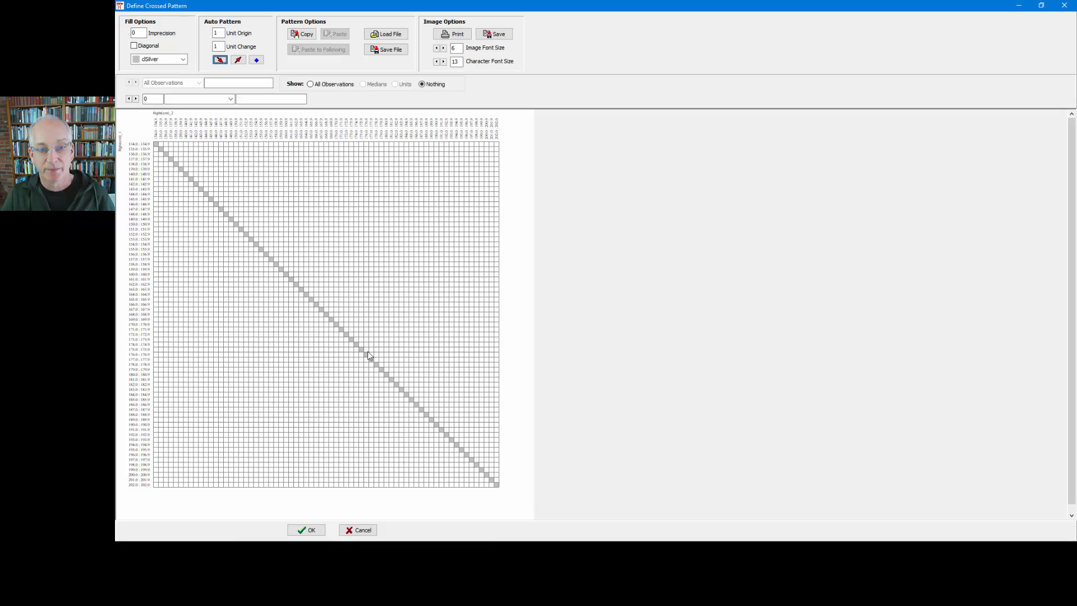
# With all observations shown on the grid, regenerate the descending diagonal pattern at imprecision 2 and accept the definition
pyautogui.click(324, 85)
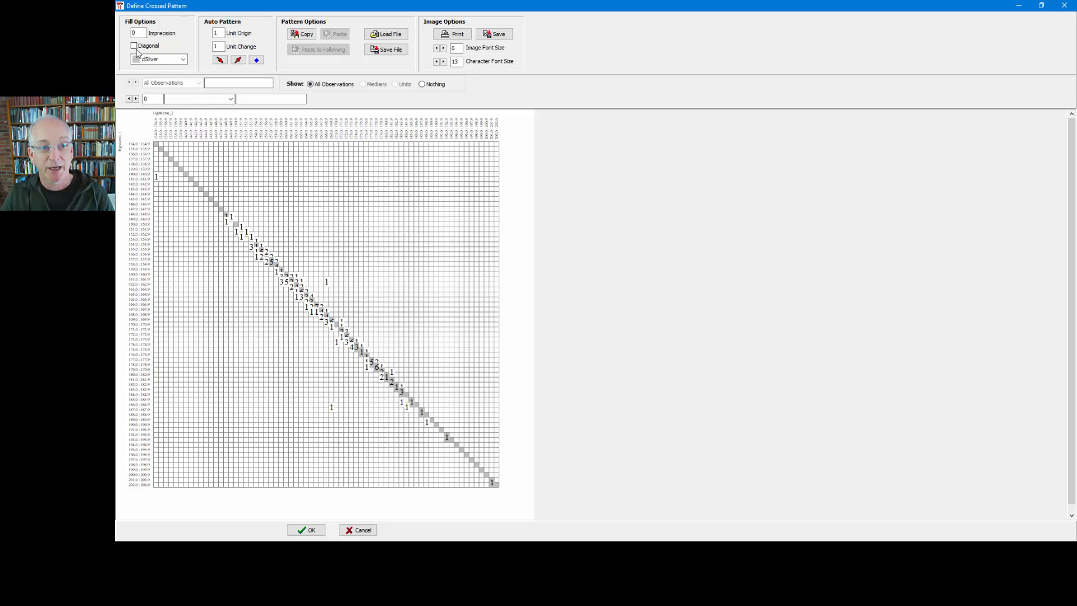
pyautogui.doubleClick(133, 32)
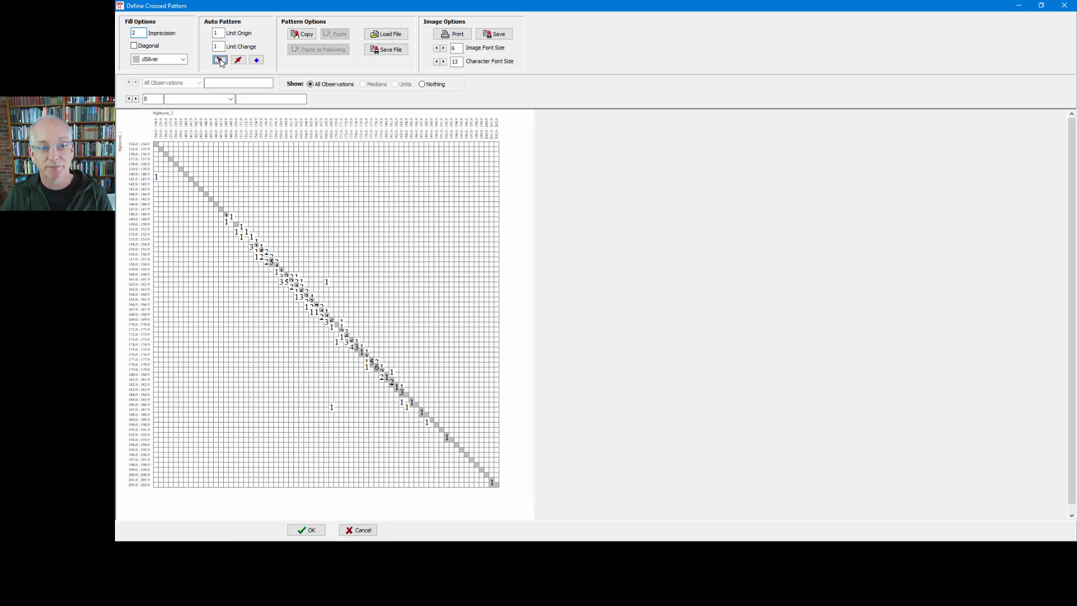
pyautogui.click(219, 60)
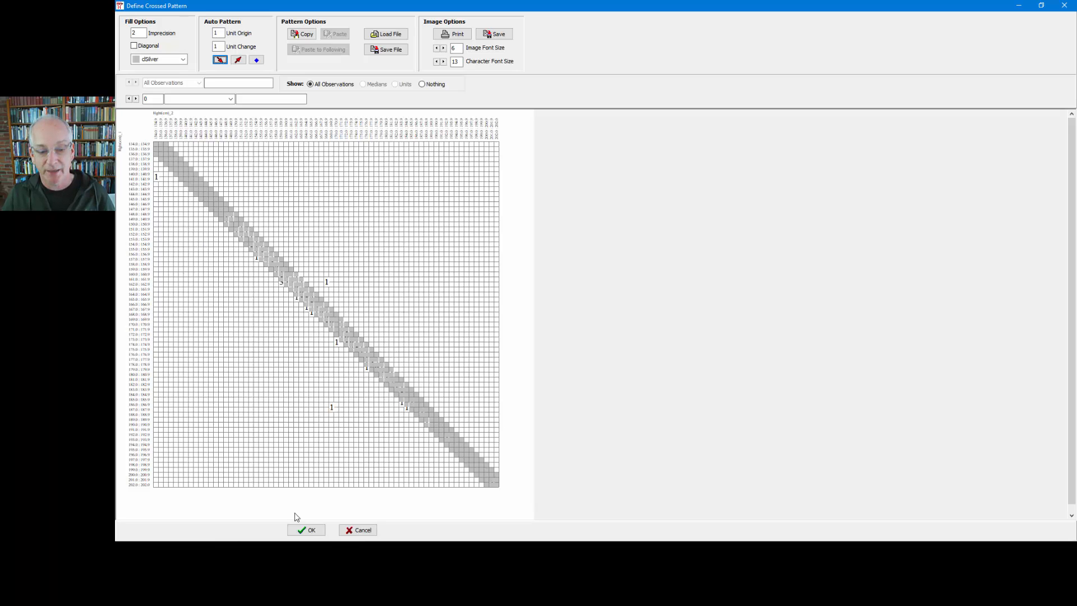
pyautogui.click(306, 530)
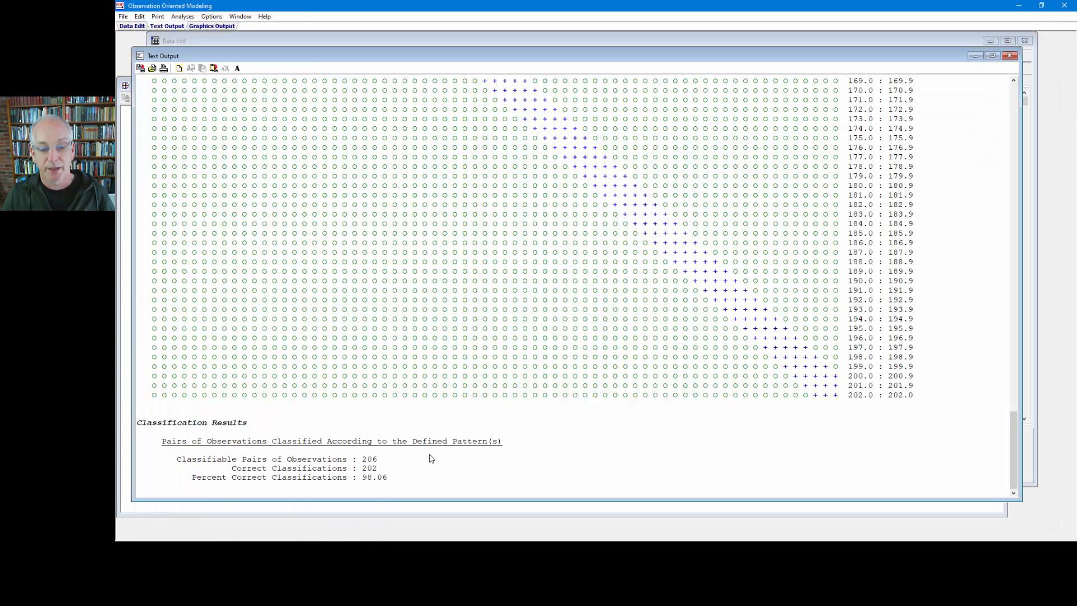
# Highlight the Percent Correct Classifications value in the text output and add blank lines below the classification results
pyautogui.moveTo(392, 480); pyautogui.dragTo(359, 478)
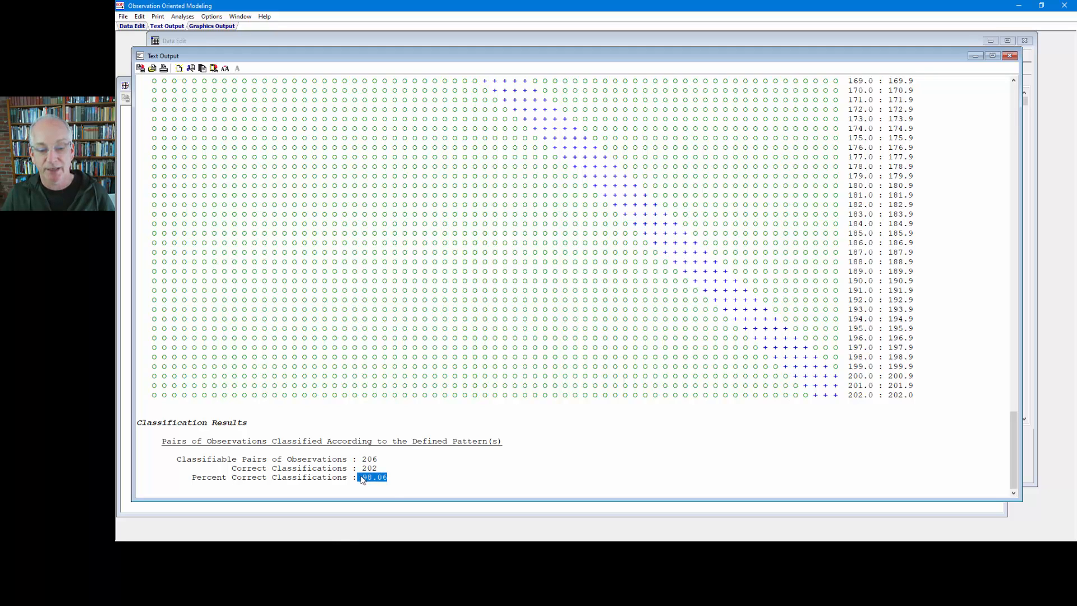
pyautogui.click(402, 478)
pyautogui.press('Return')
pyautogui.press('Return')
pyautogui.press('Return')
pyautogui.press('Return')
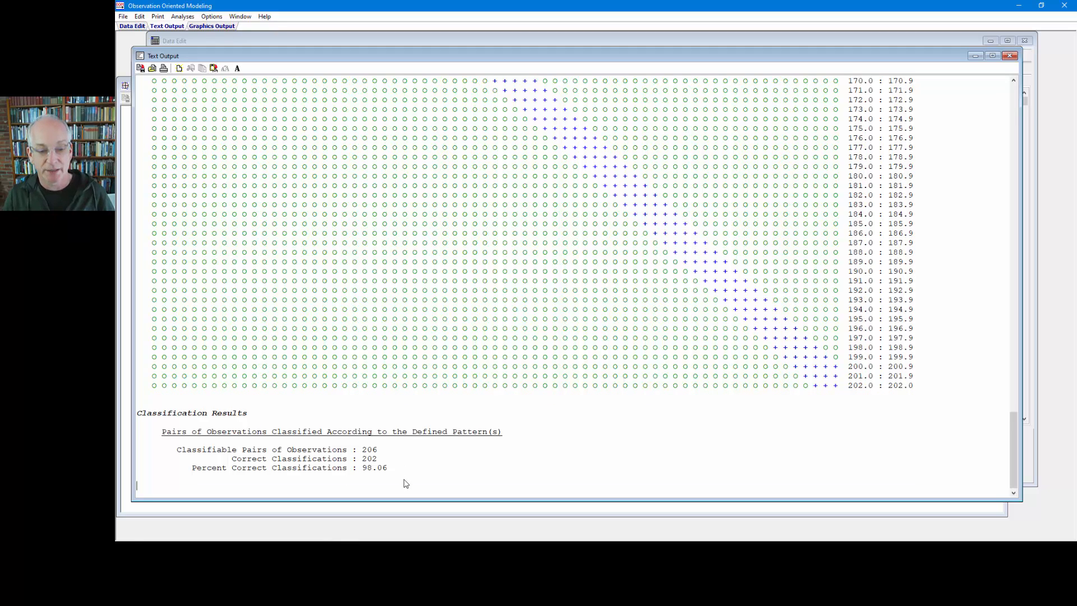